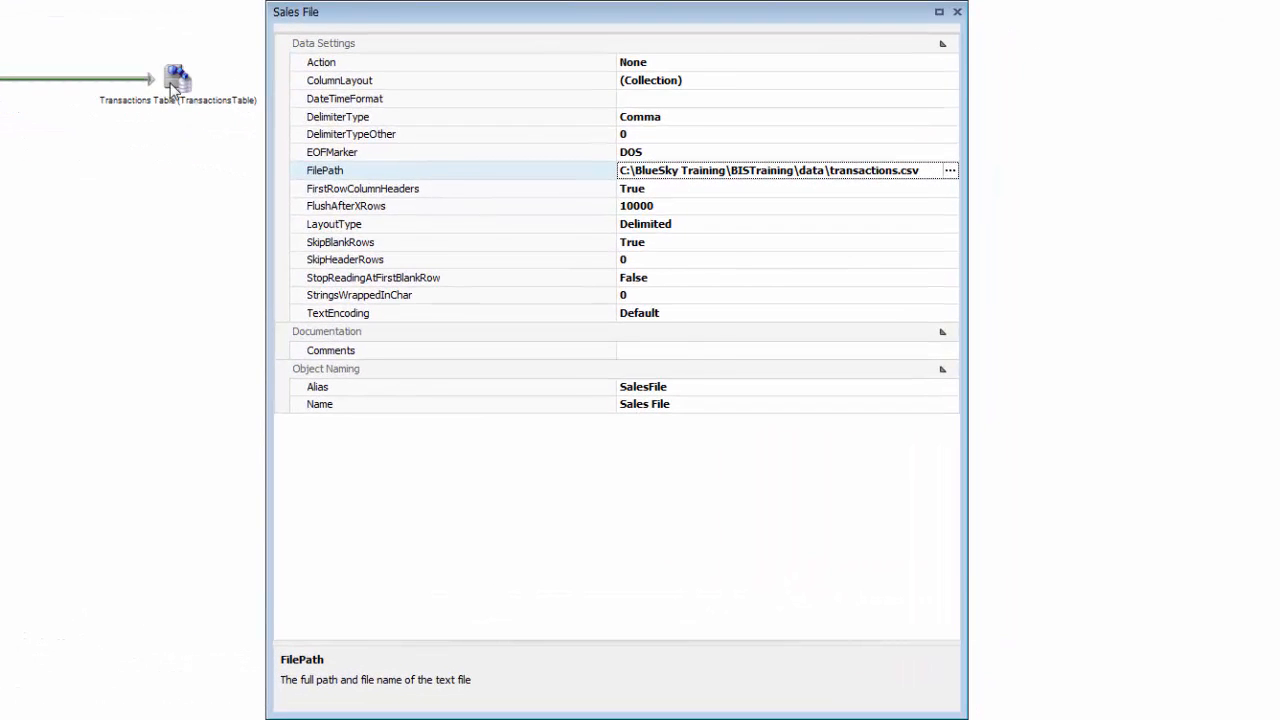
left_click(173, 87)
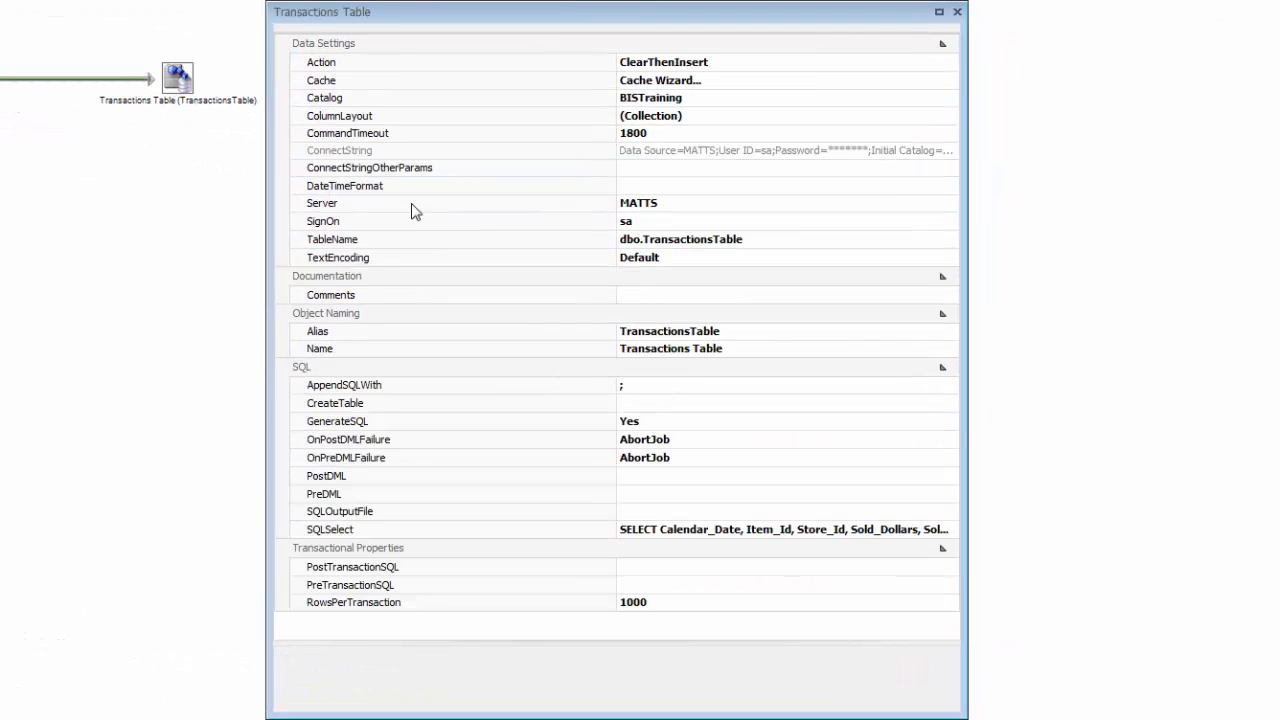
left_click(686, 210)
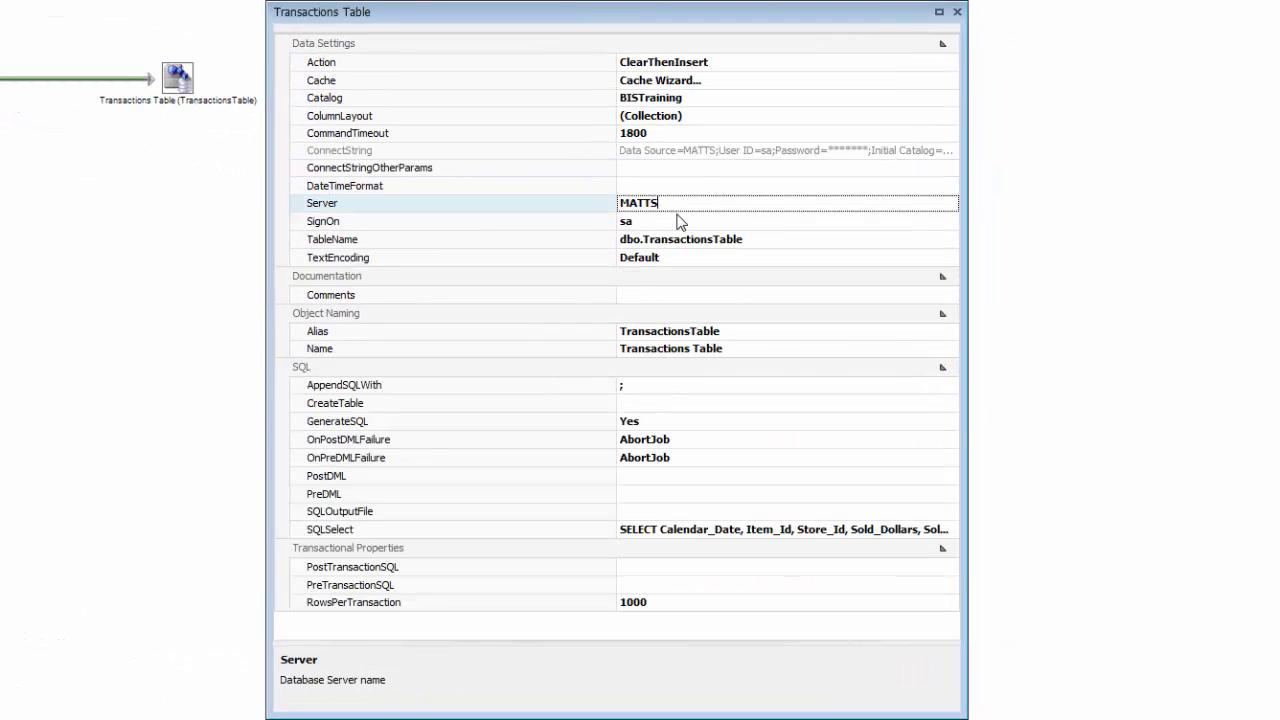
left_click(668, 224)
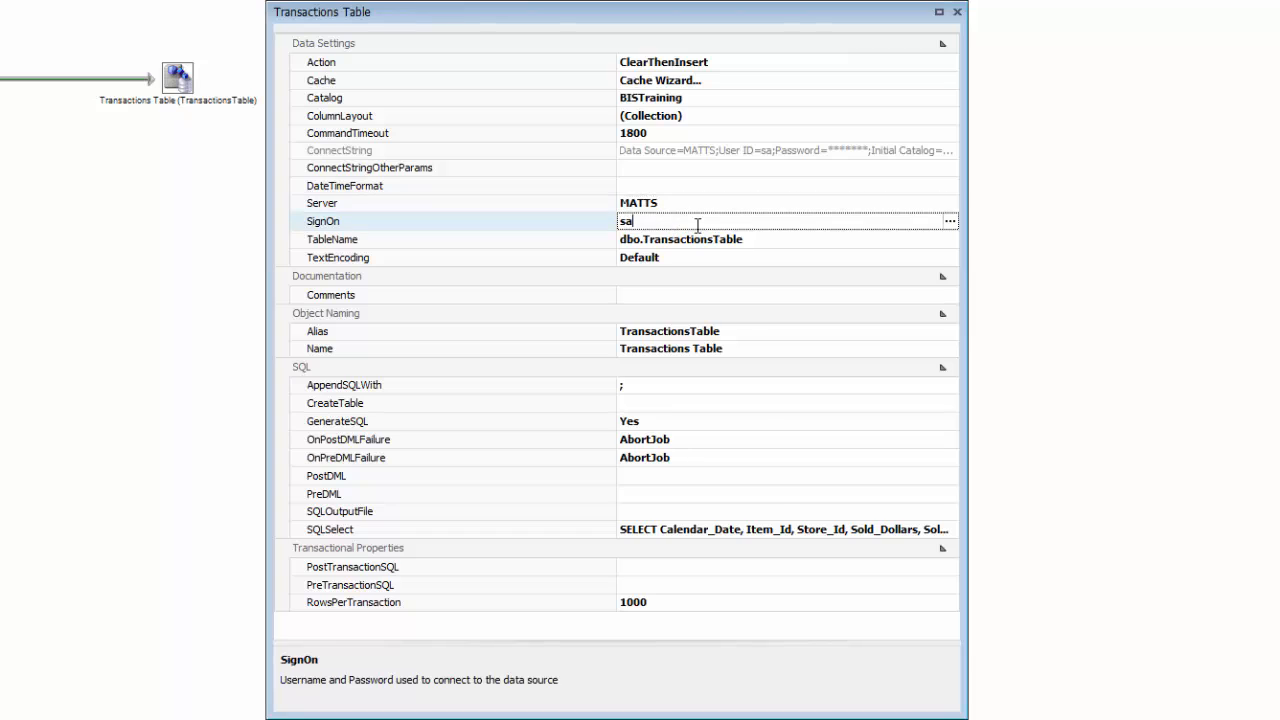
left_click(950, 221)
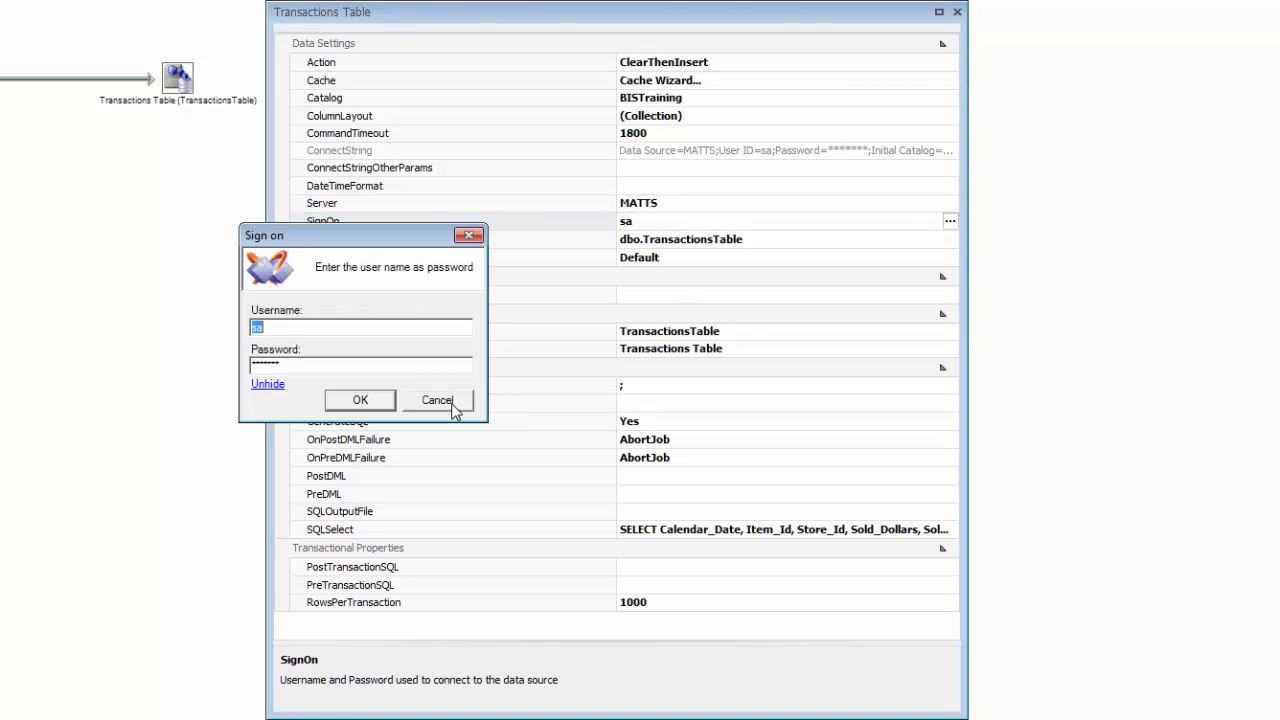
left_click(457, 401)
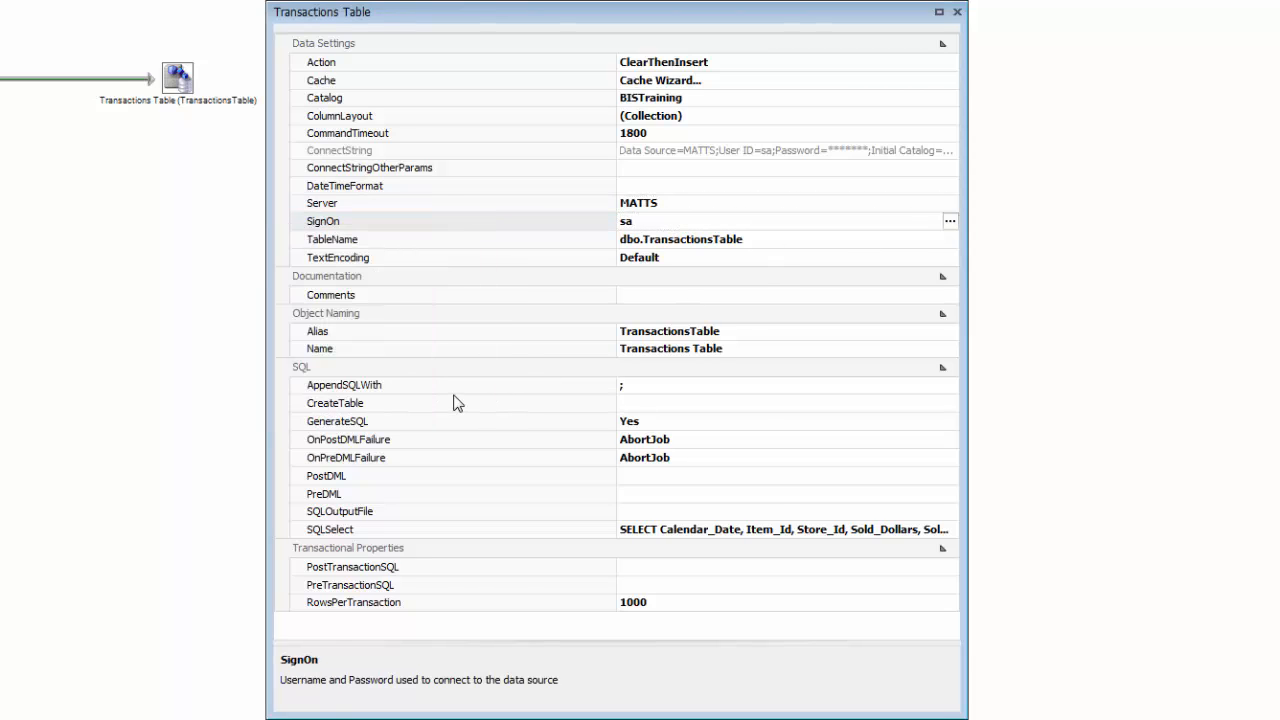
left_click(585, 260)
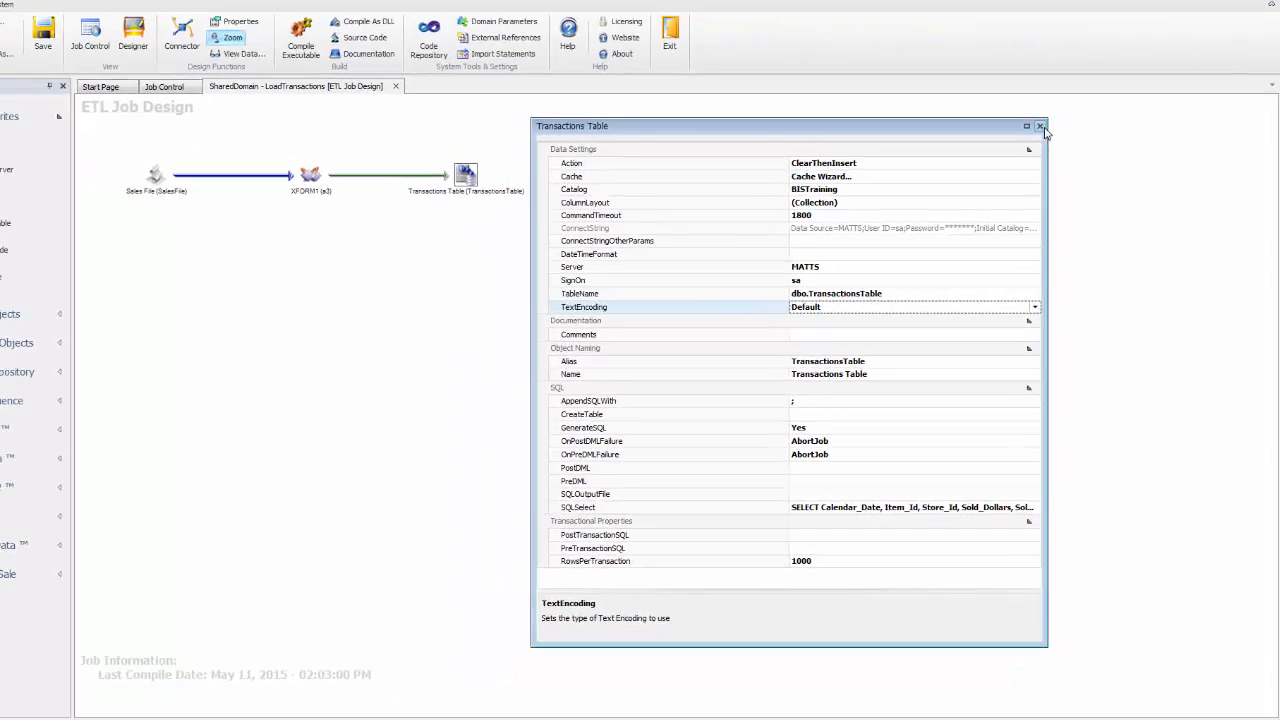
left_click(957, 12)
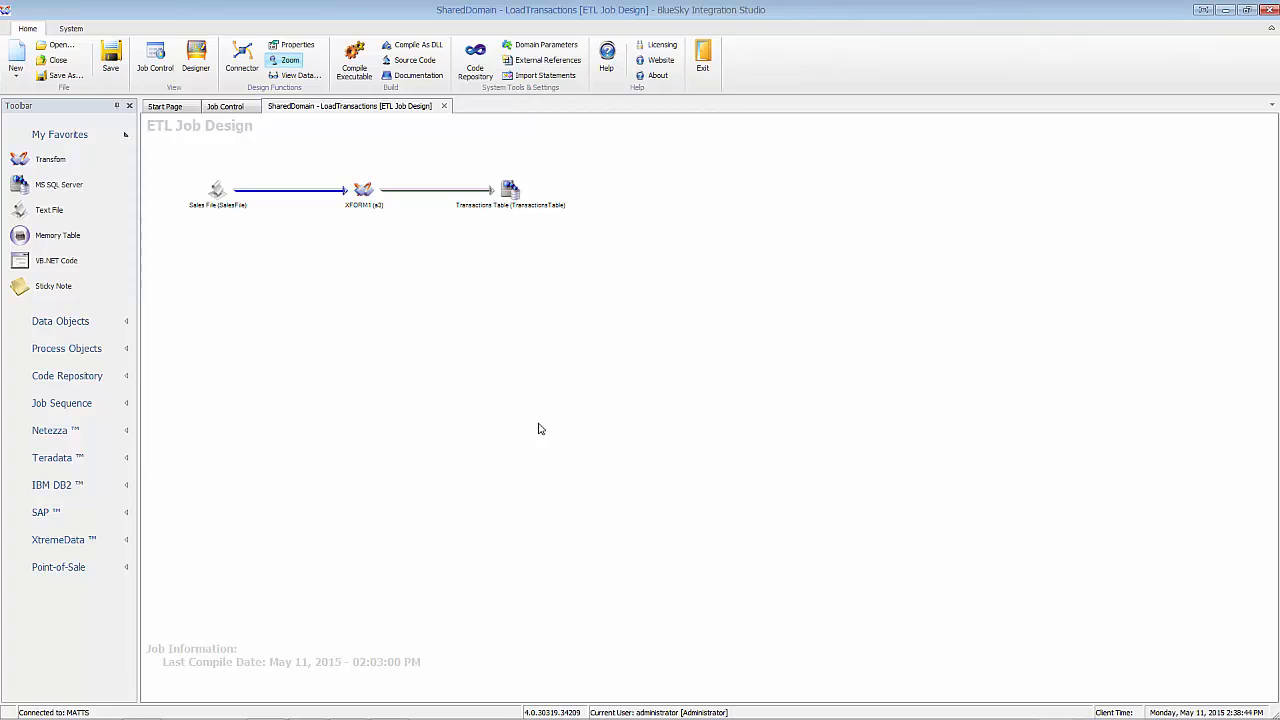
- Inspect the LoadTransactions job's JobParameters editor and dismiss it without adding a parameter
double_click(379, 303)
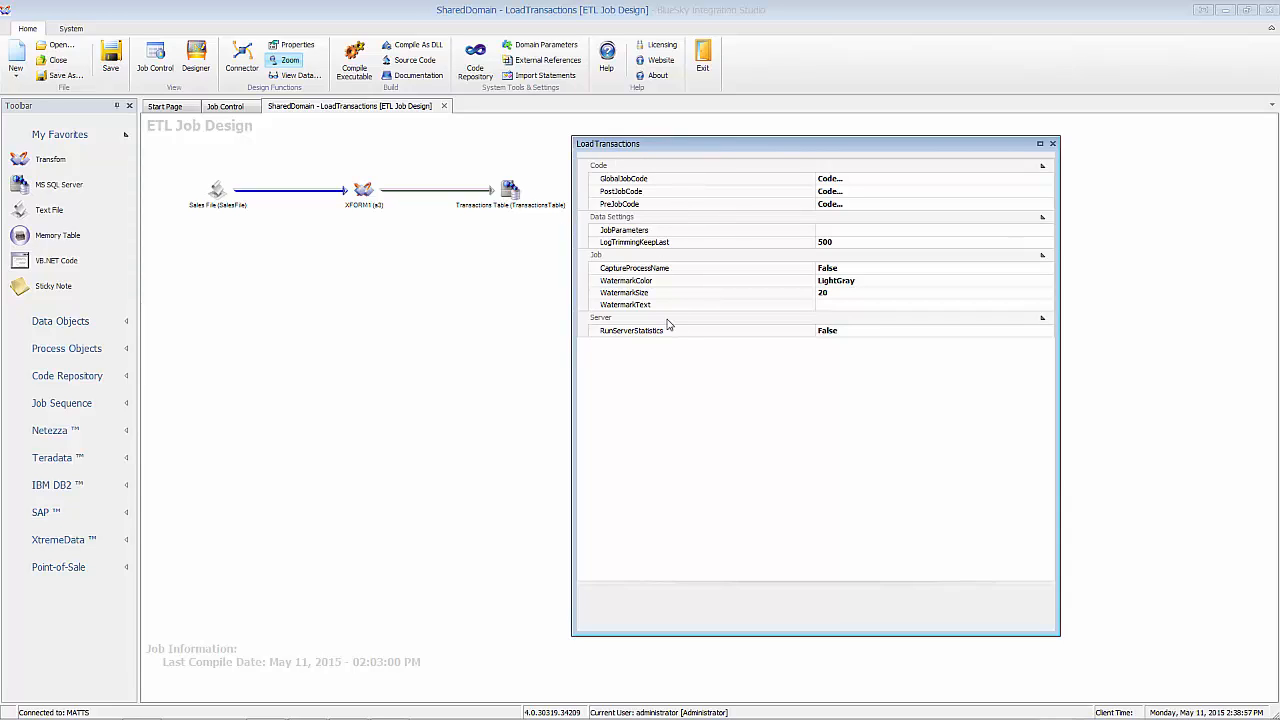
left_click(678, 234)
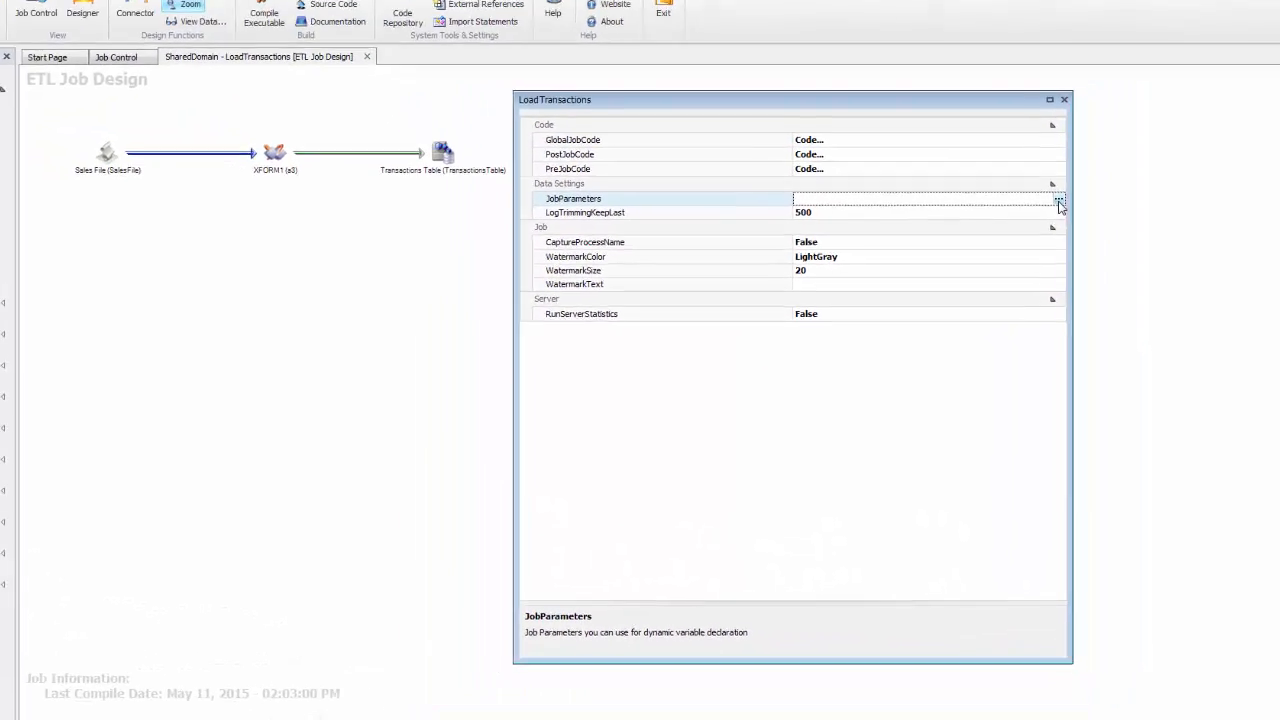
left_click(1059, 203)
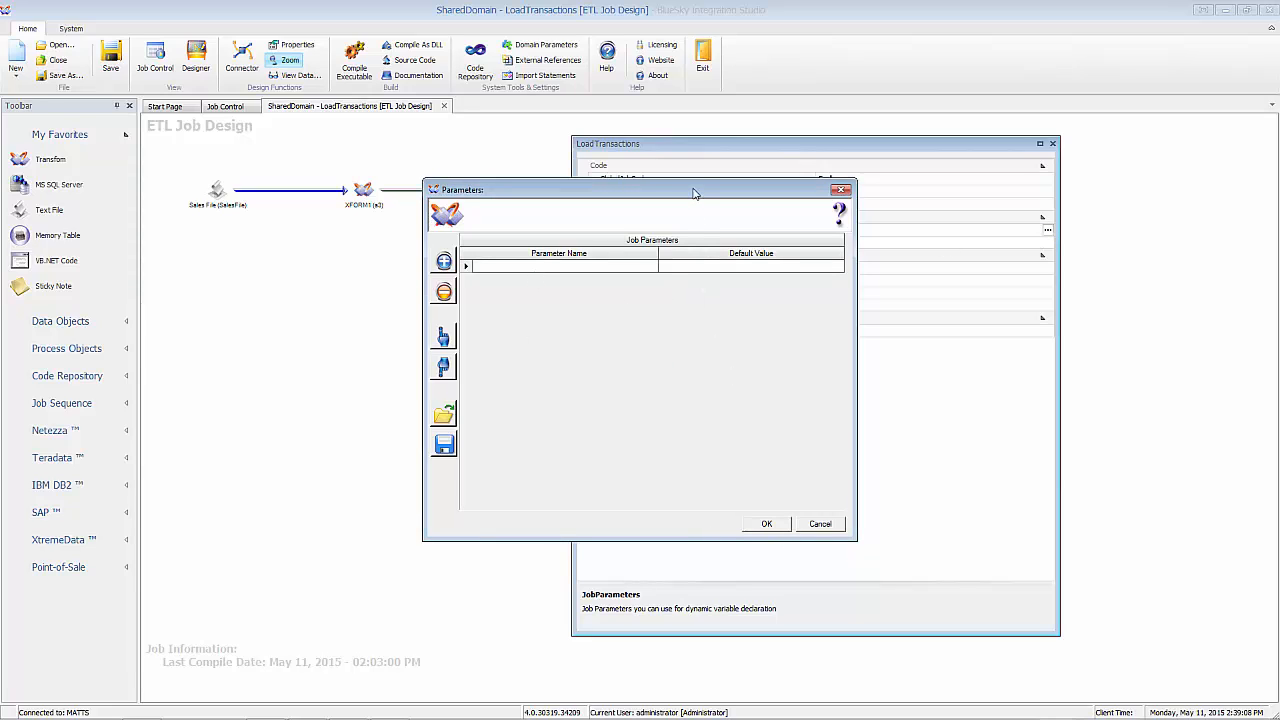
left_click(820, 524)
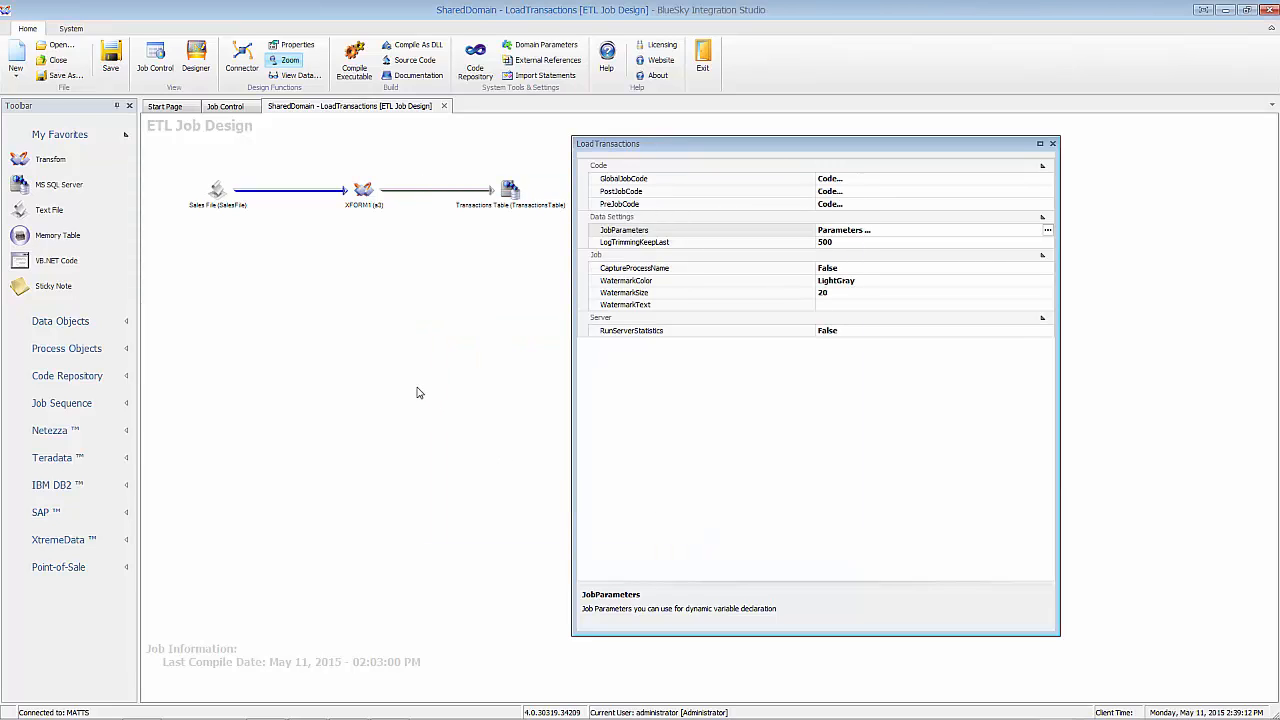
- Copy the Sales File's FilePath value and replace it with the parameter reference <CRP>FILENAME</CRP>
left_click(217, 193)
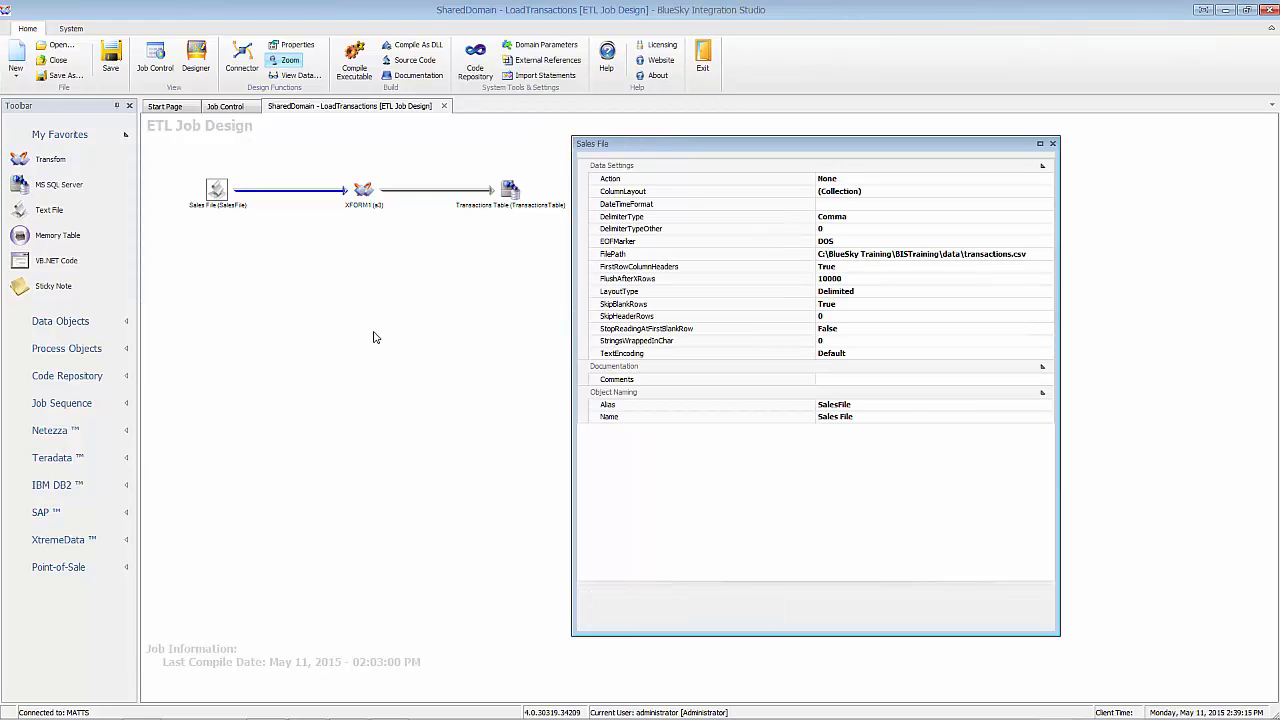
left_click(1032, 254)
left_click_drag(1032, 254, 688, 209)
key("ctrl+c")
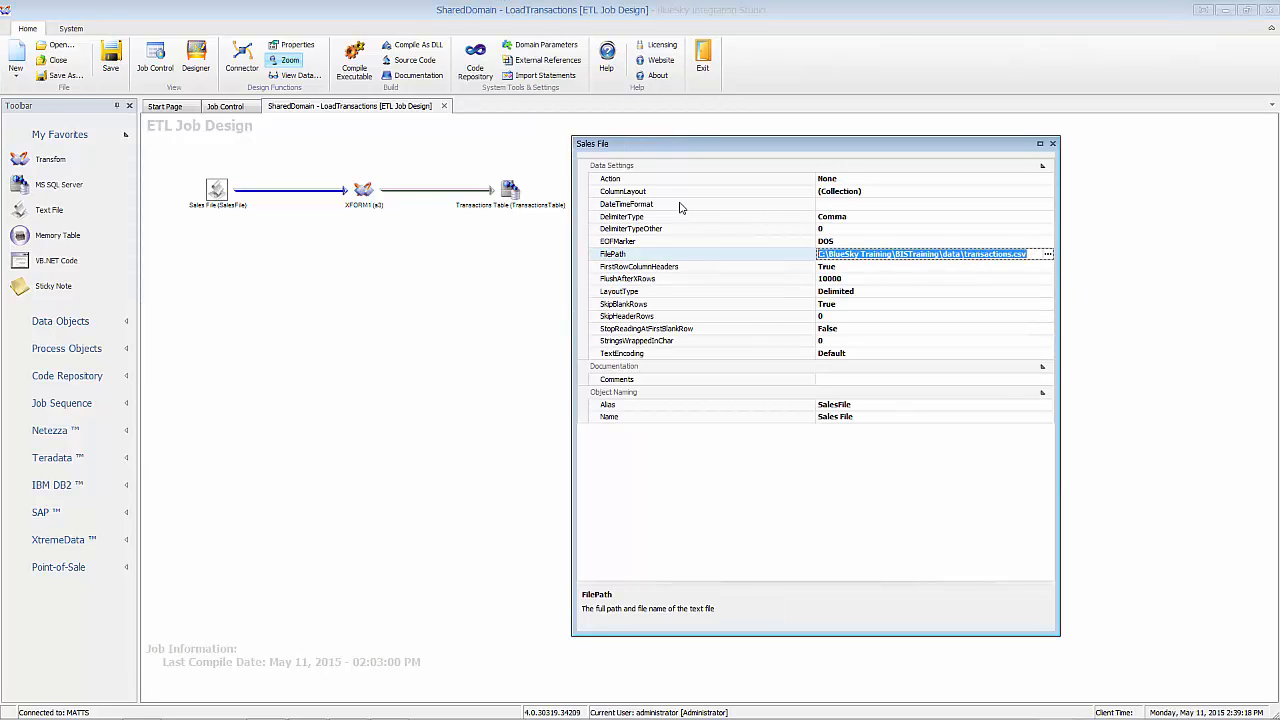
type("CRP>")
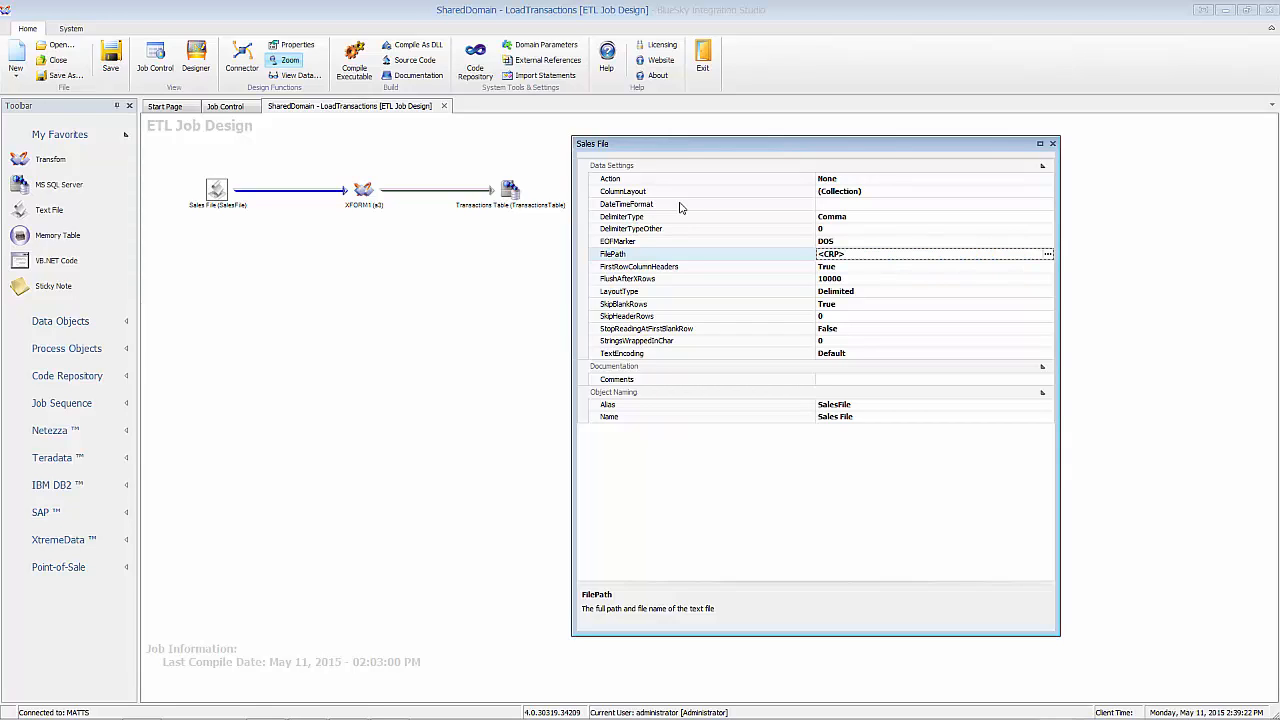
type("CRP>FILENAME</CRP>")
key("Home")
key("Down")
key("Up")
- Add a job parameter named FILENAME to the LoadTransactions job
left_click(479, 313)
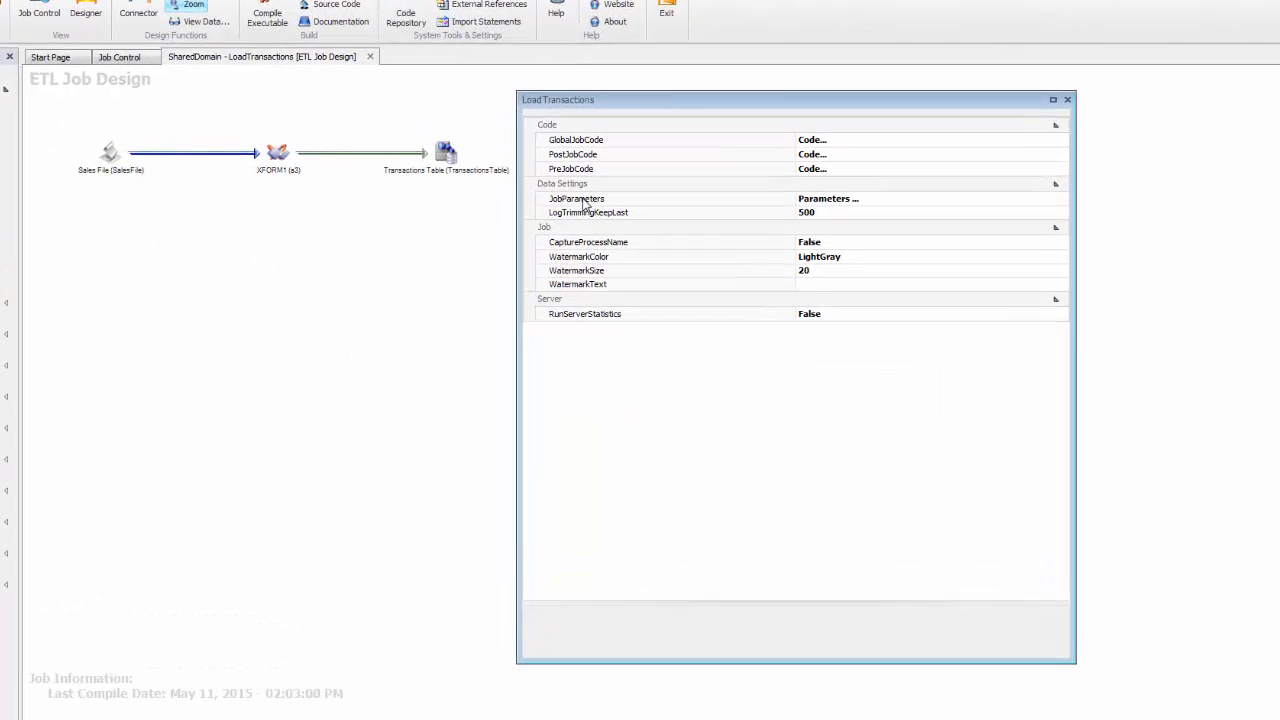
left_click(538, 152)
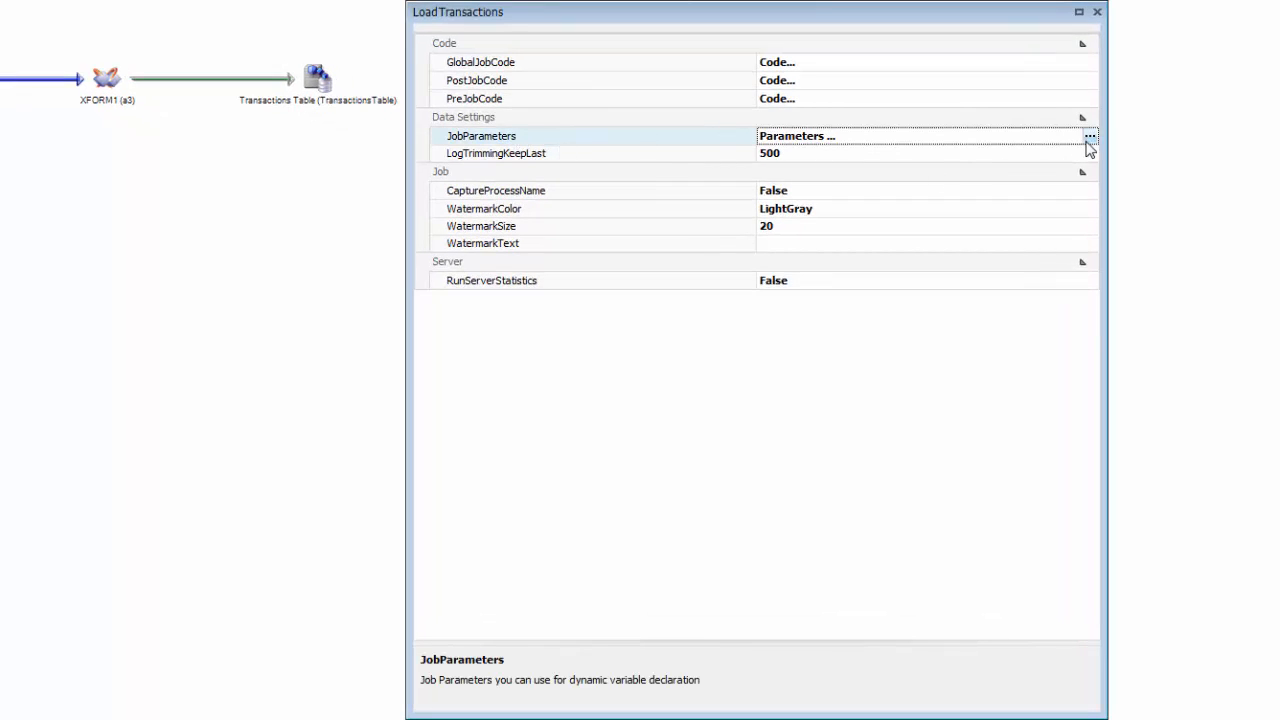
left_click(1090, 136)
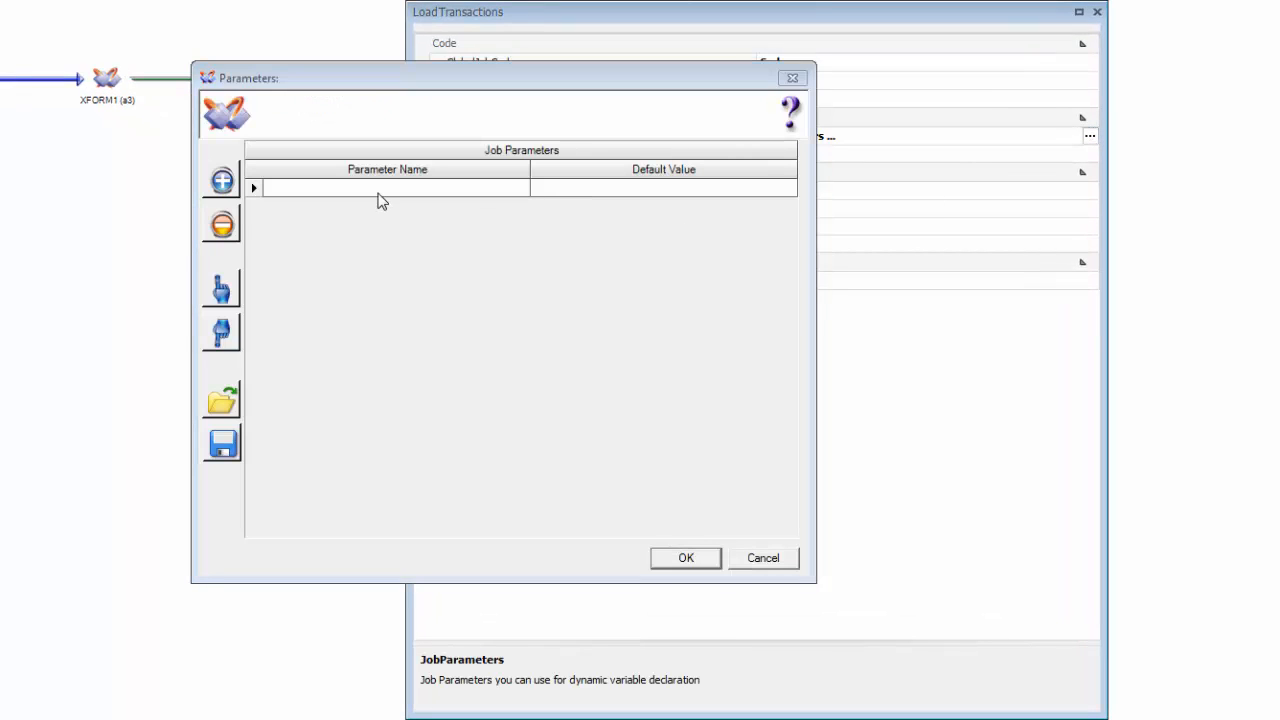
type("FILEN")
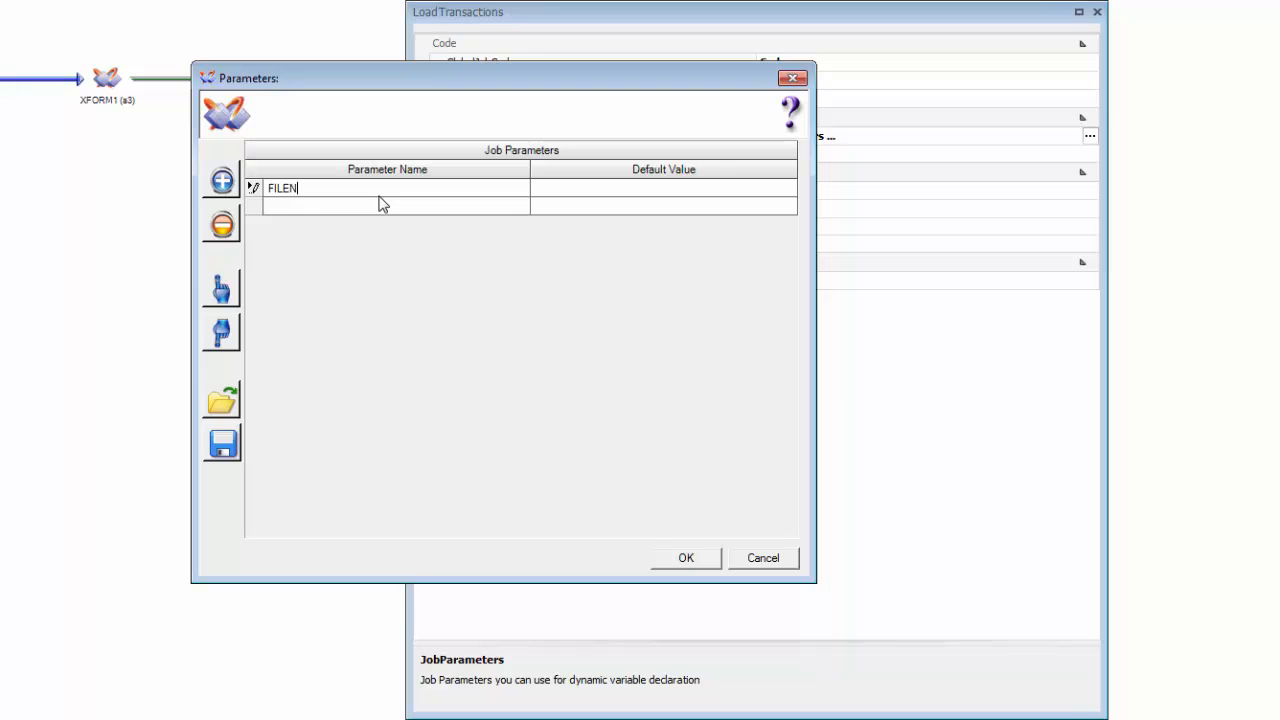
type("AME")
key("Tab")
left_click(385, 194)
left_click_drag(334, 192, 240, 185)
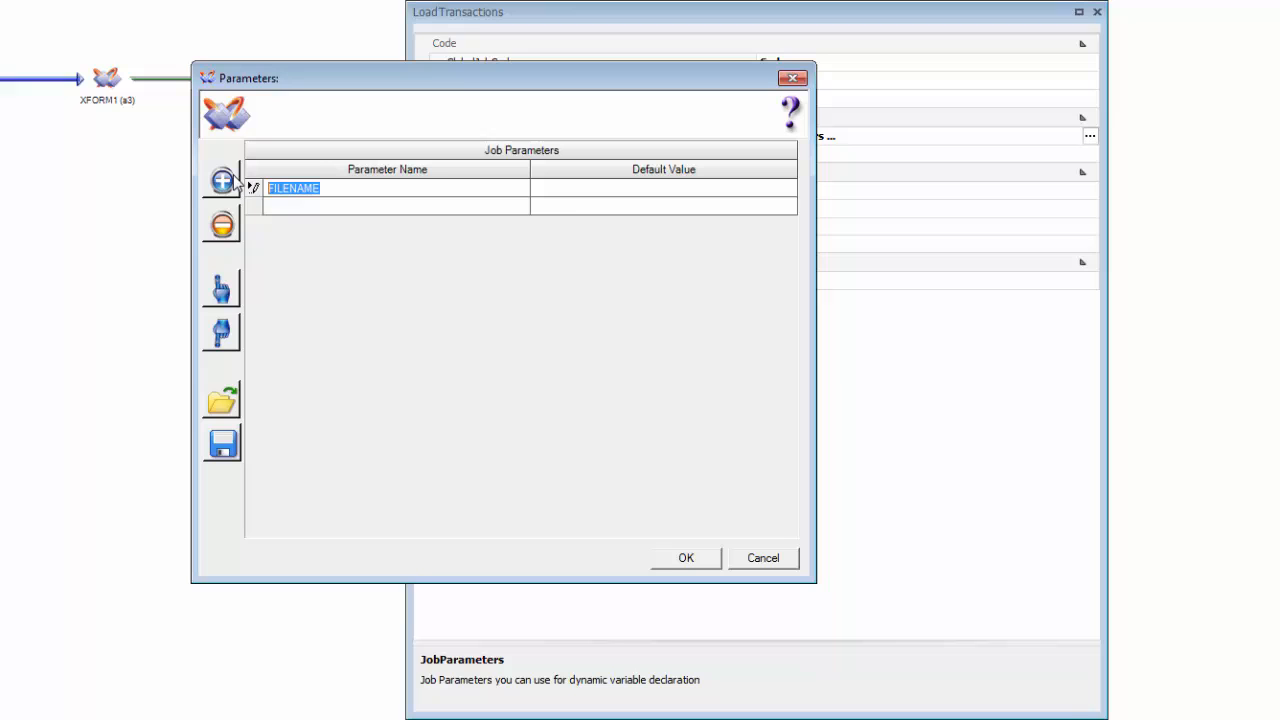
- Set FILENAME's default value to the copied path C:\BlueSky Training\BISTraining\data\transactions.csv and accept the job parameters
left_click(570, 194)
key("ctrl+v")
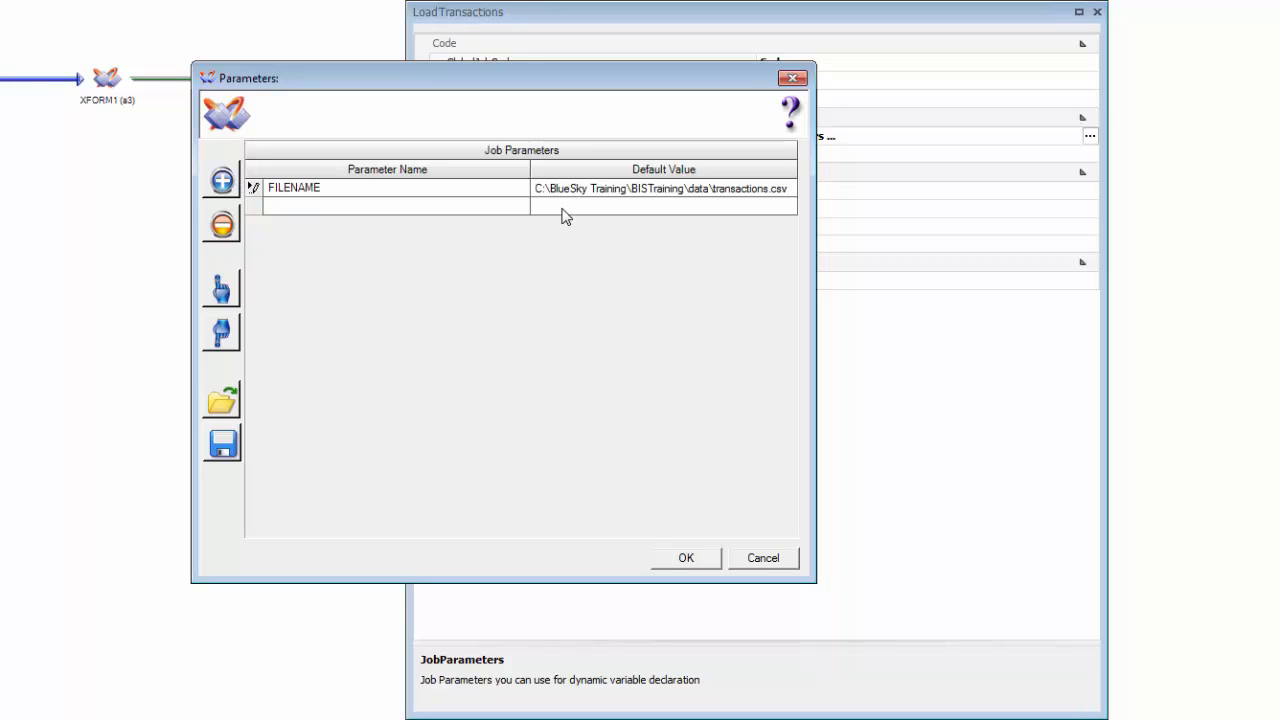
left_click(640, 215)
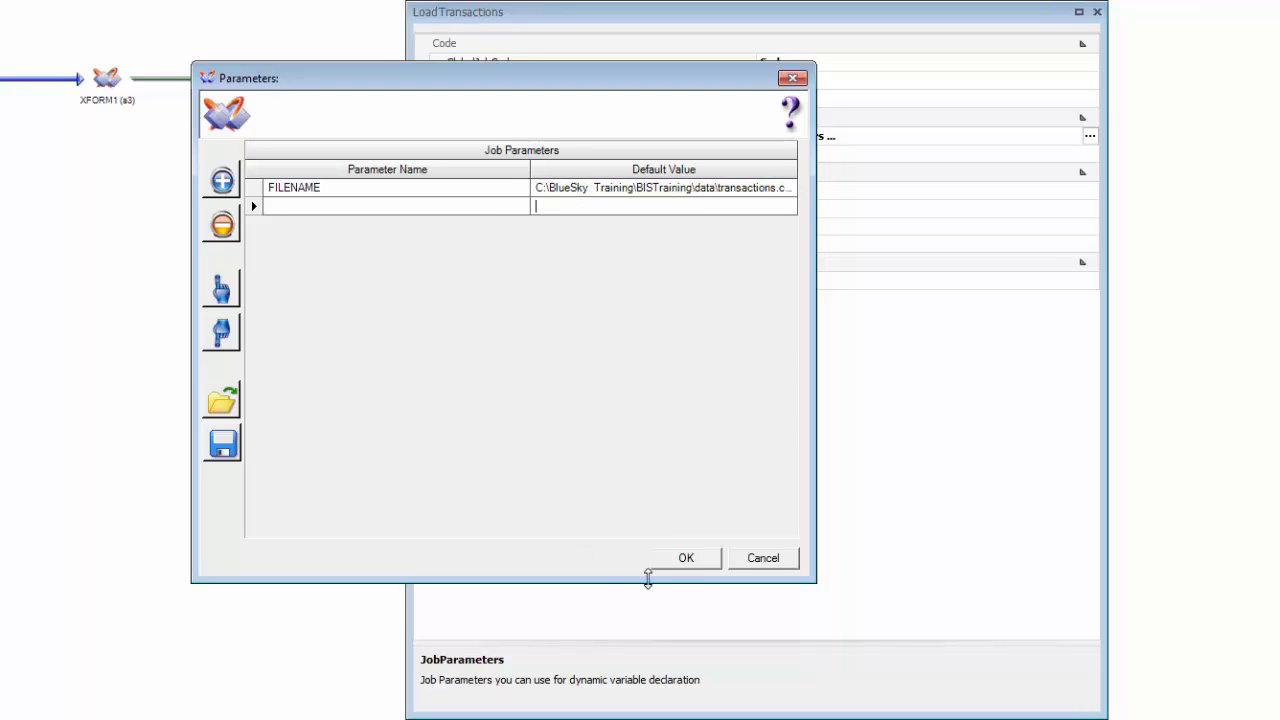
left_click(686, 557)
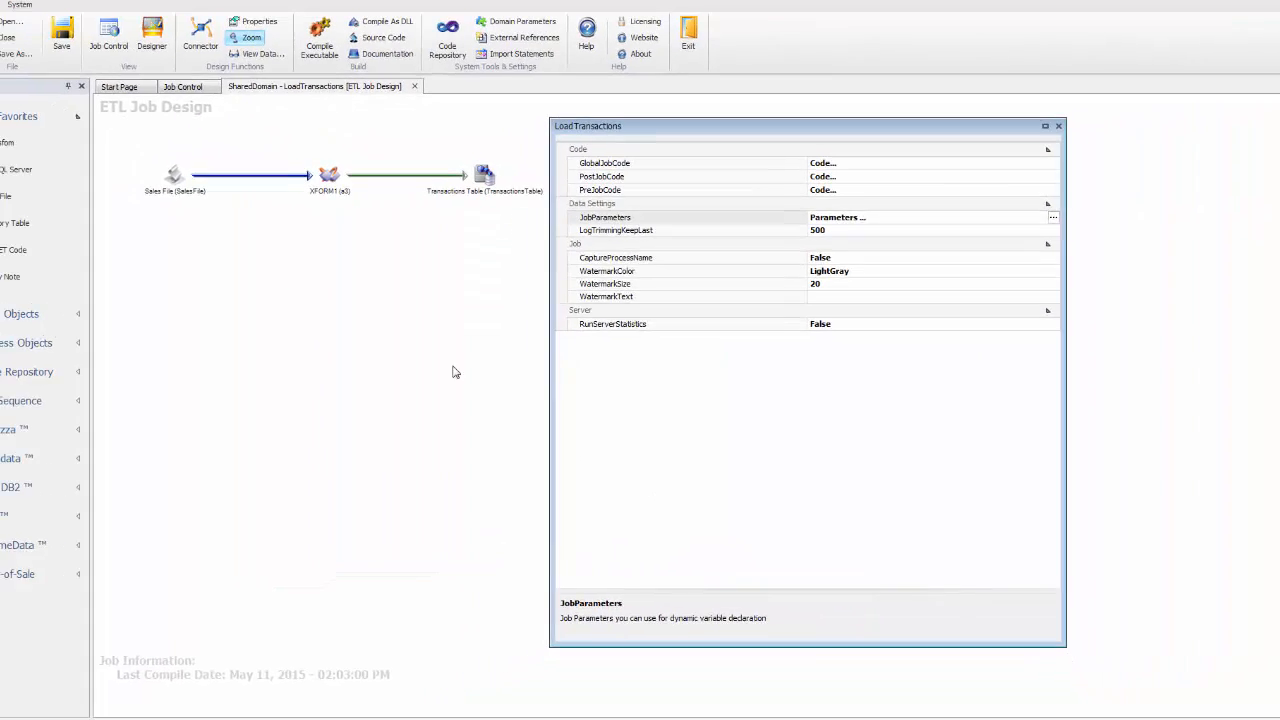
- Check the Sales File's FilePath, close its properties and compile the LoadTransactions job as an executable
left_click(177, 177)
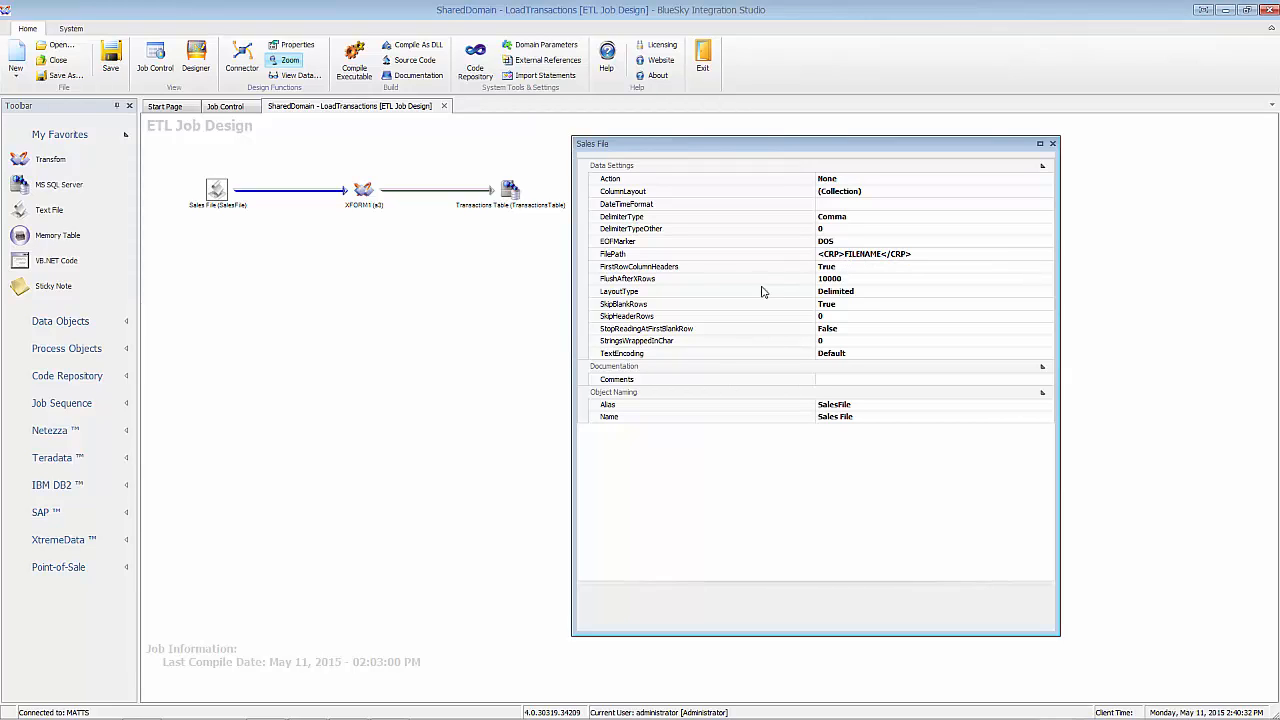
left_click(1051, 146)
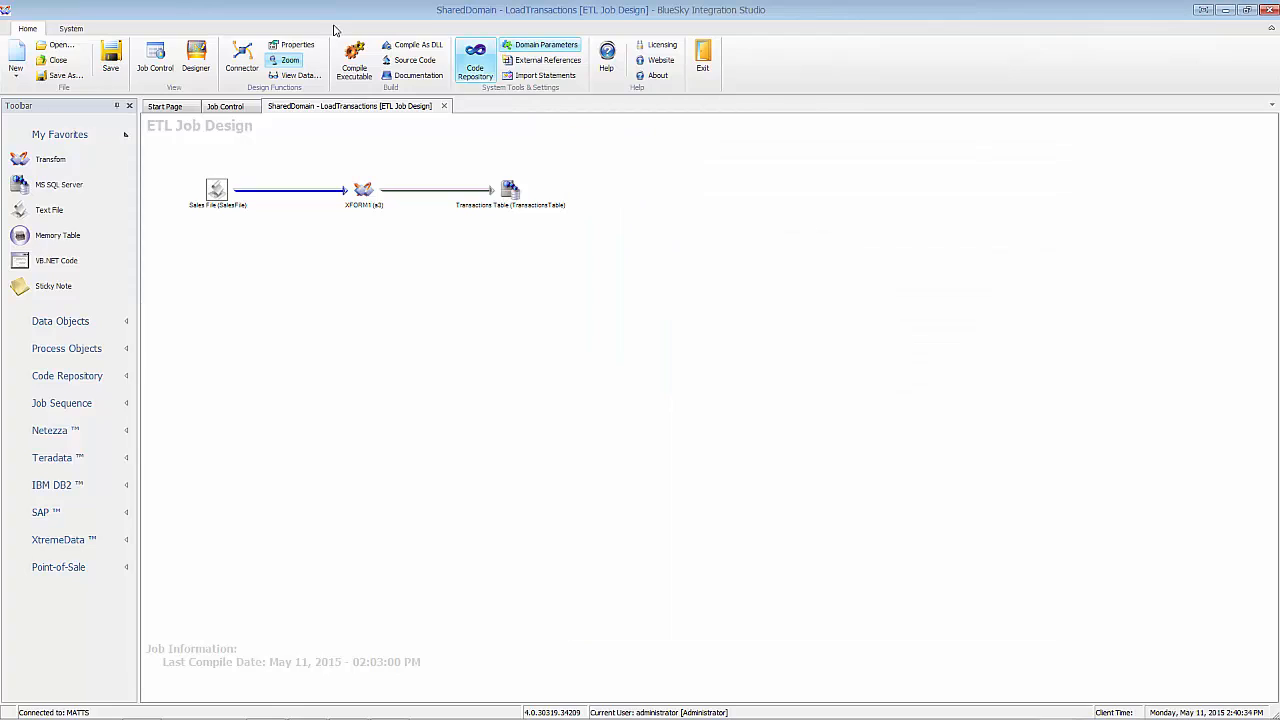
left_click(354, 60)
left_click(617, 407)
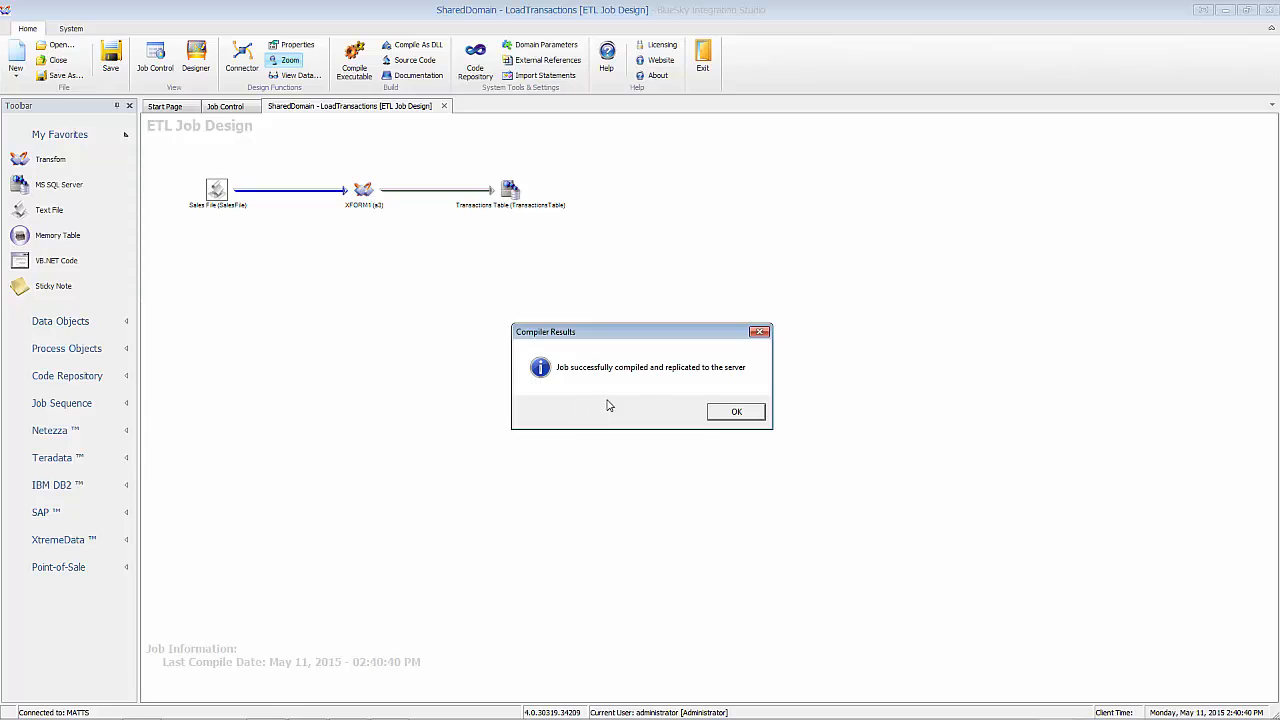
left_click(758, 412)
- Run the LoadTransactions job from Job Control, accepting the default FILENAME parameter value
left_click(214, 108)
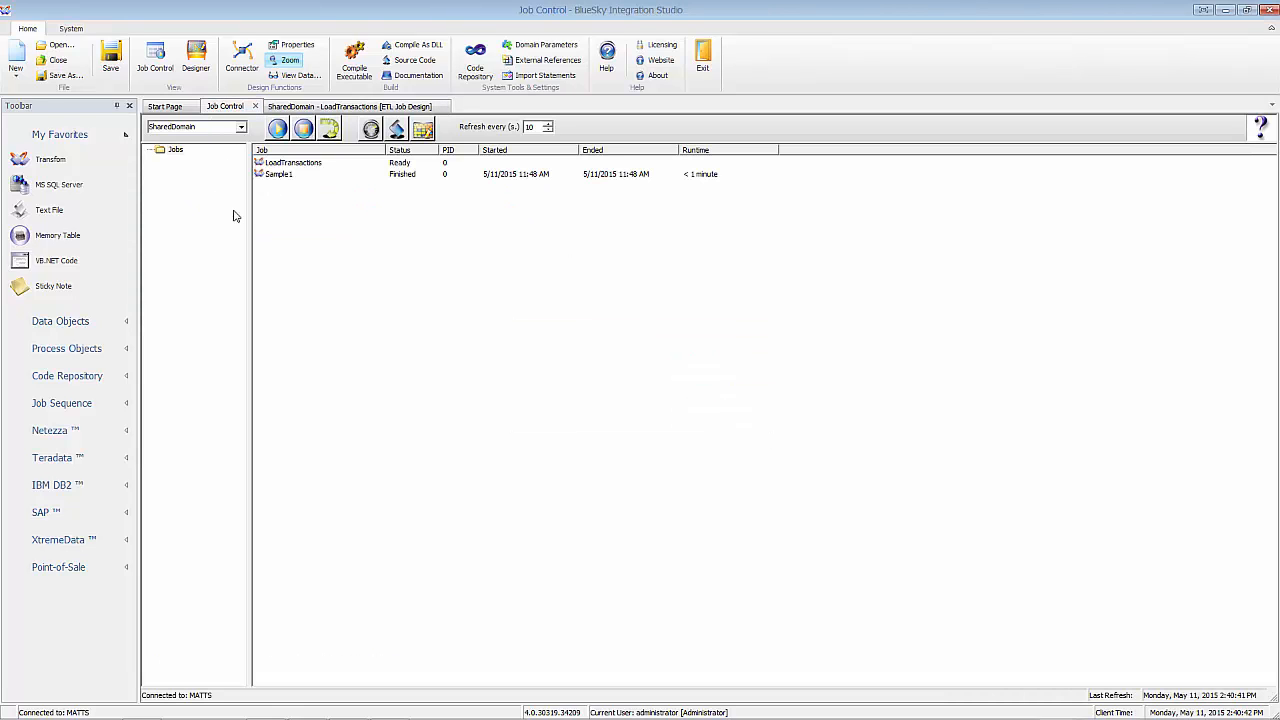
left_click(297, 164)
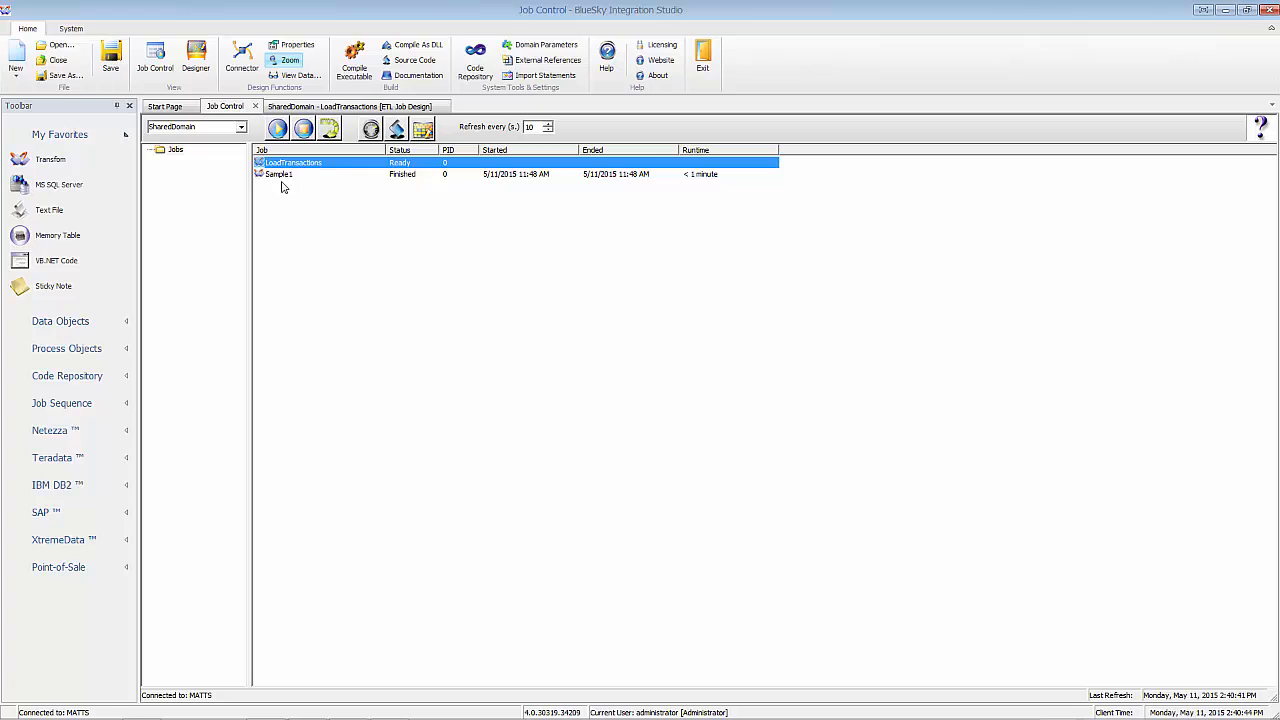
right_click(300, 168)
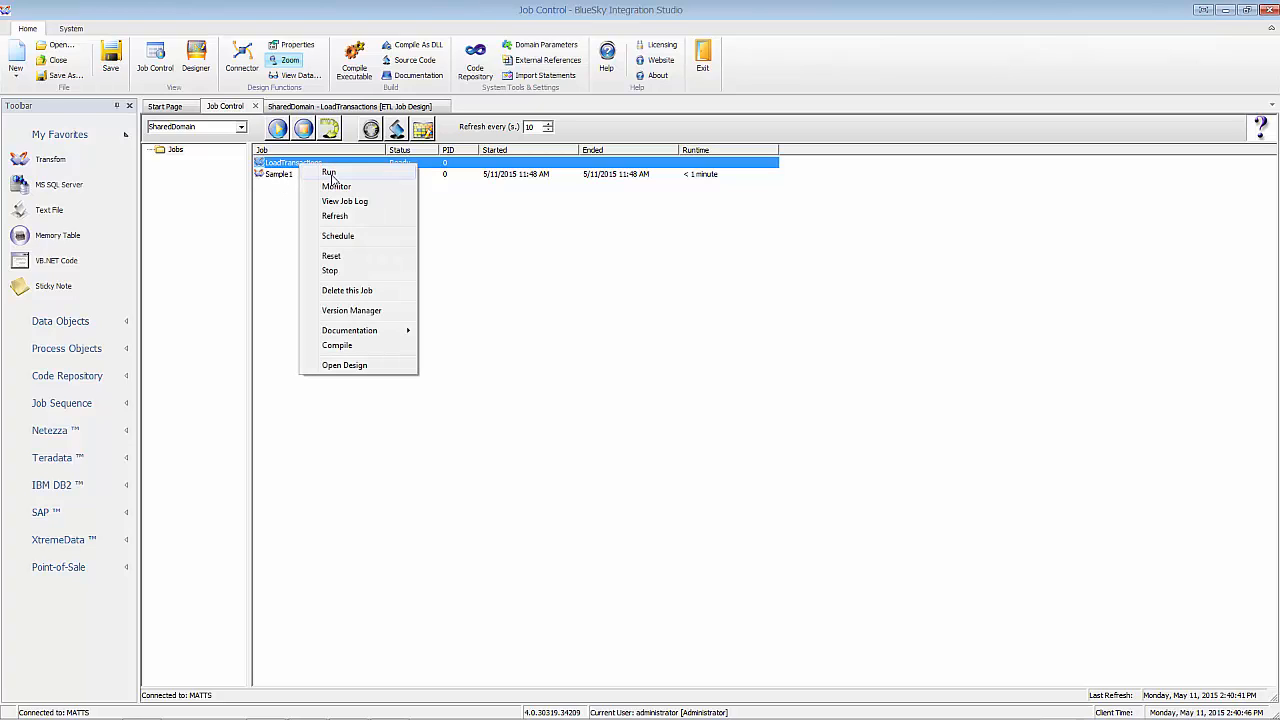
left_click(330, 173)
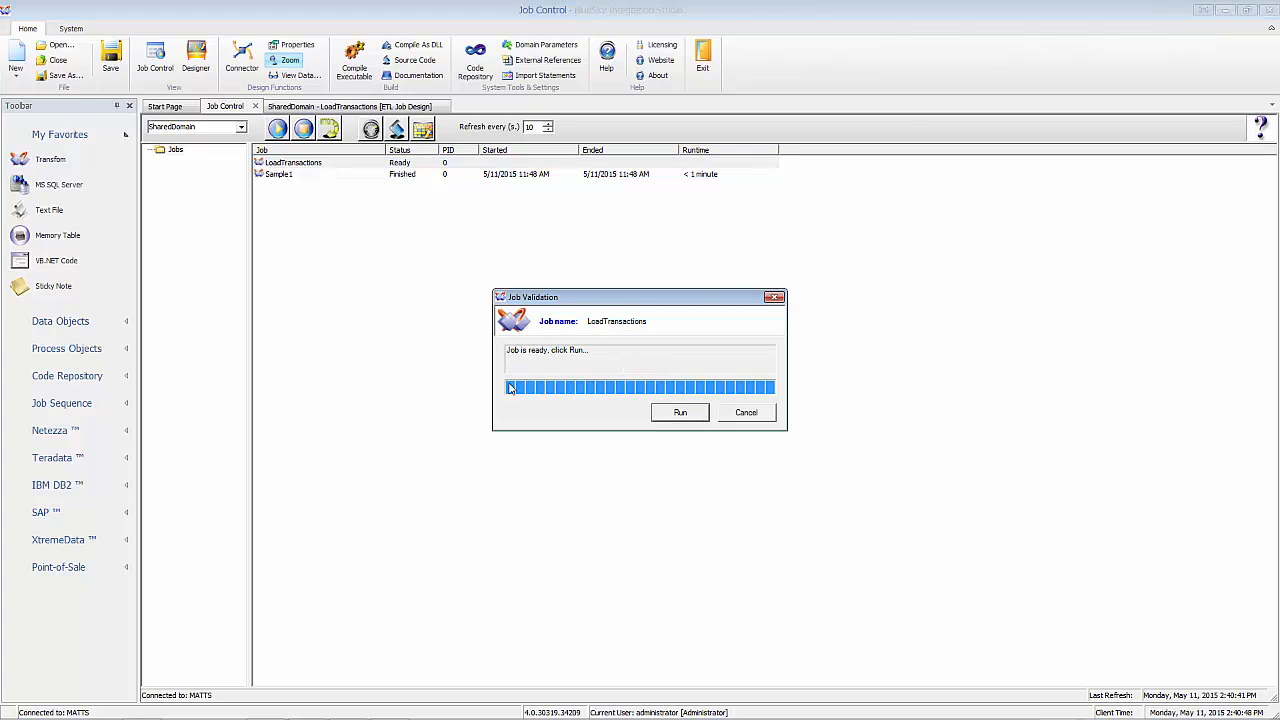
left_click(677, 413)
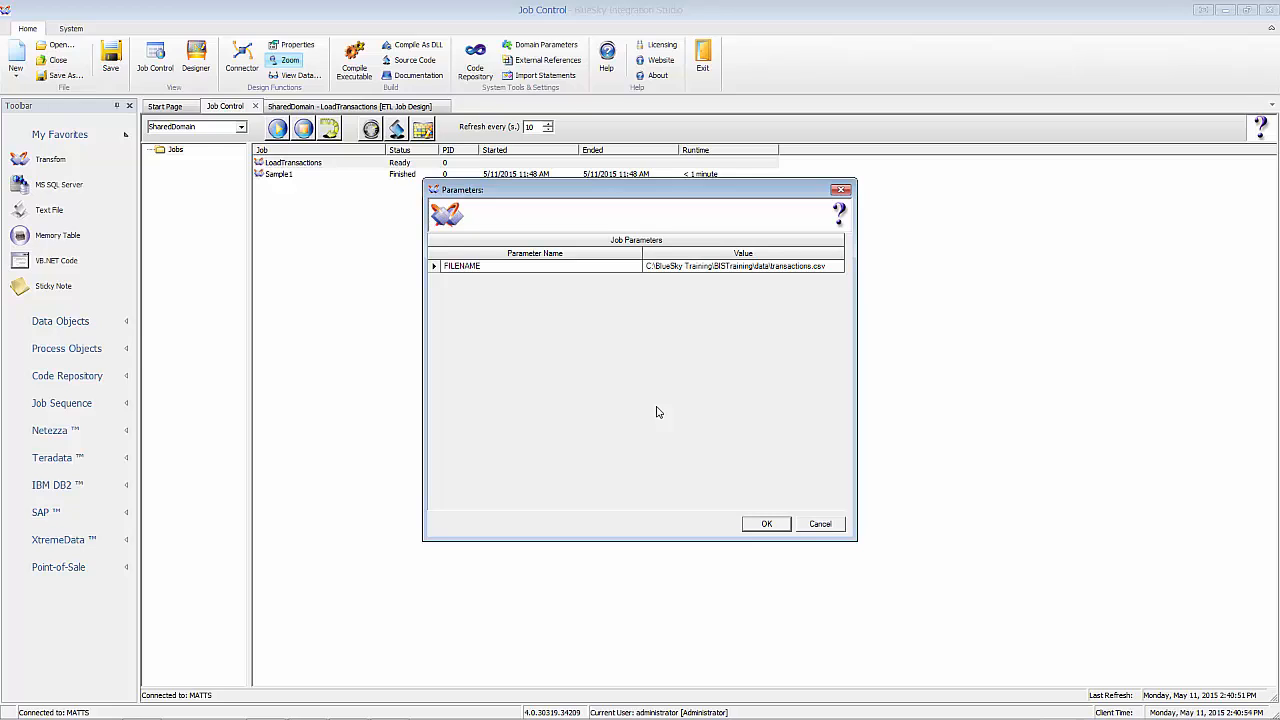
left_click(806, 268)
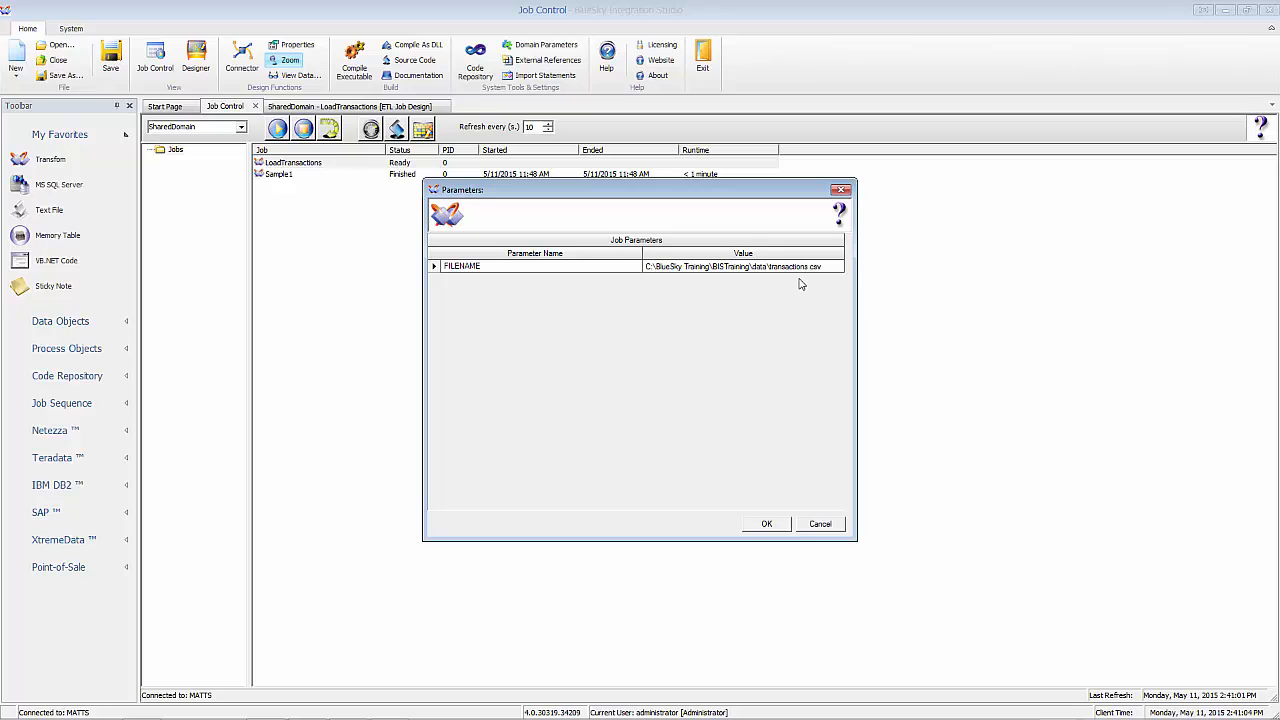
left_click(766, 523)
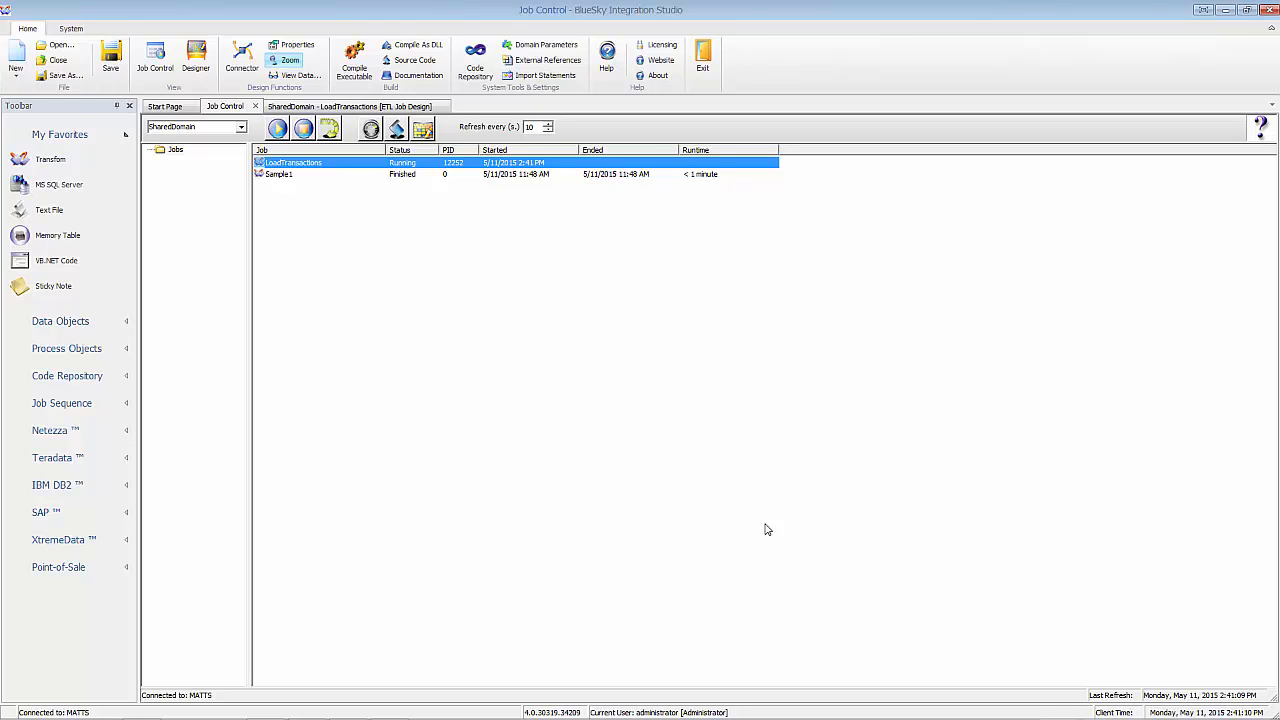
- Open the LoadTransactions job log and examine the job initialization event of the latest run
right_click(336, 167)
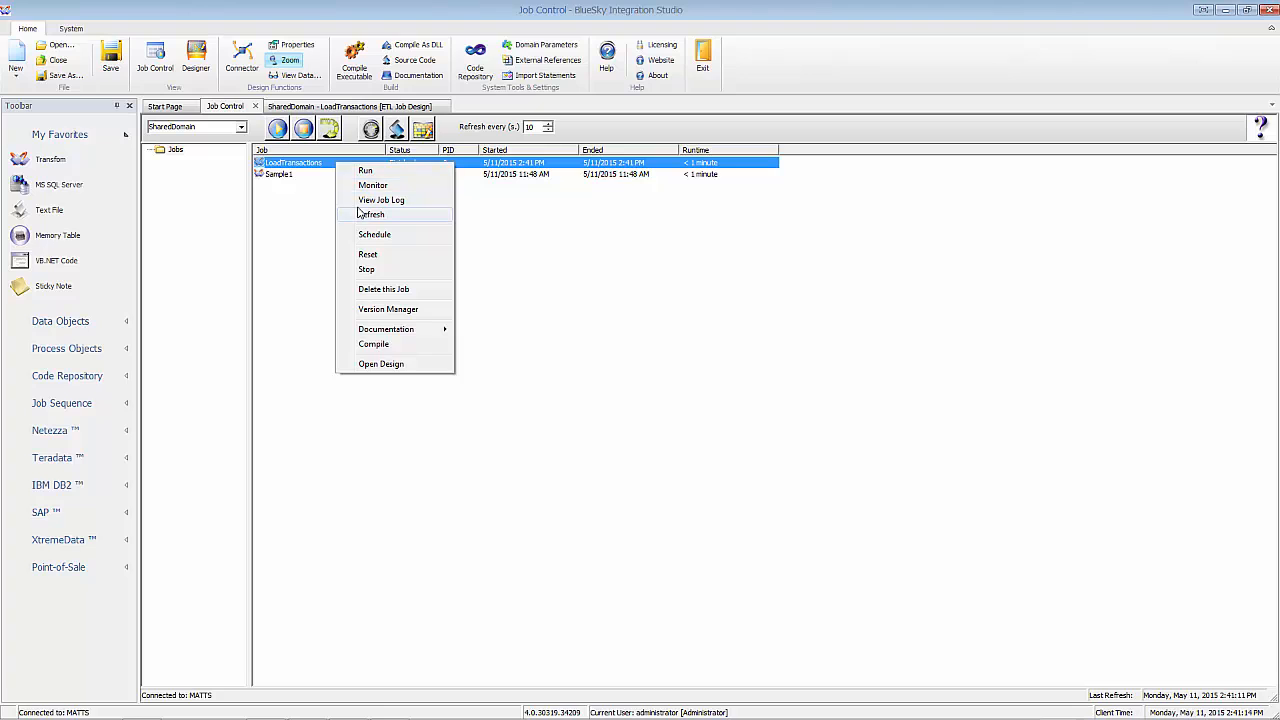
left_click(380, 201)
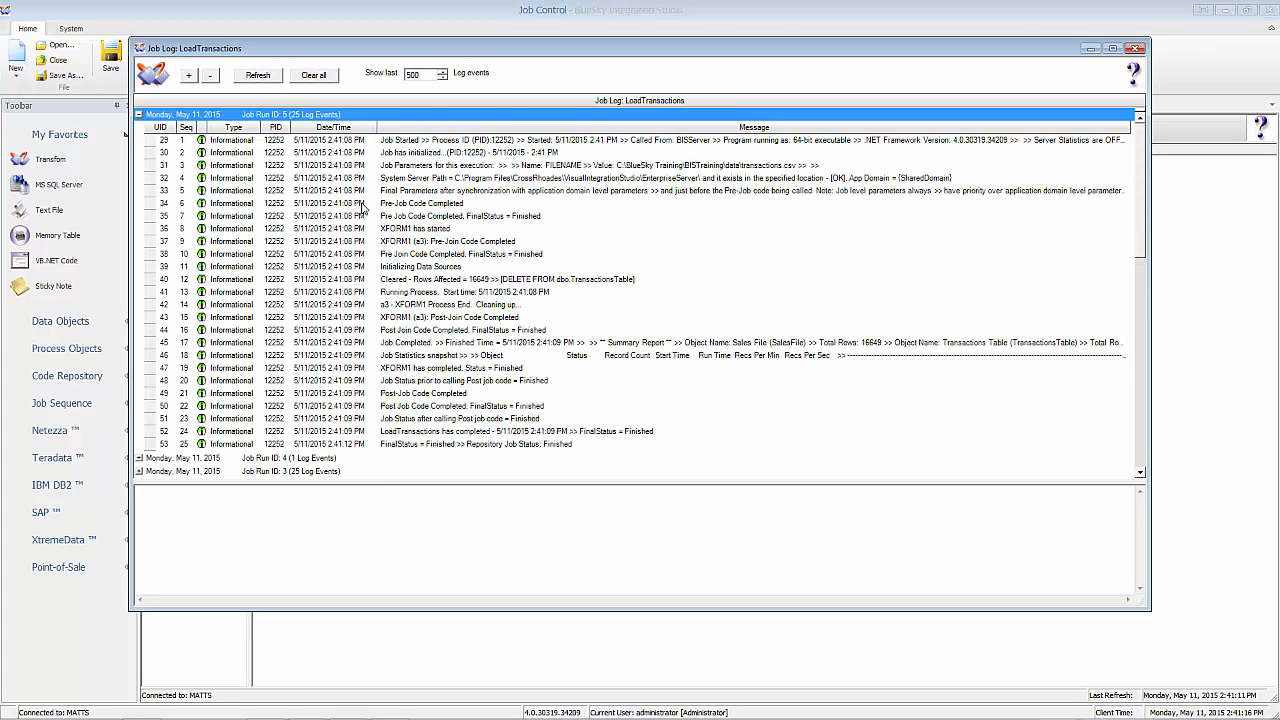
left_click(428, 154)
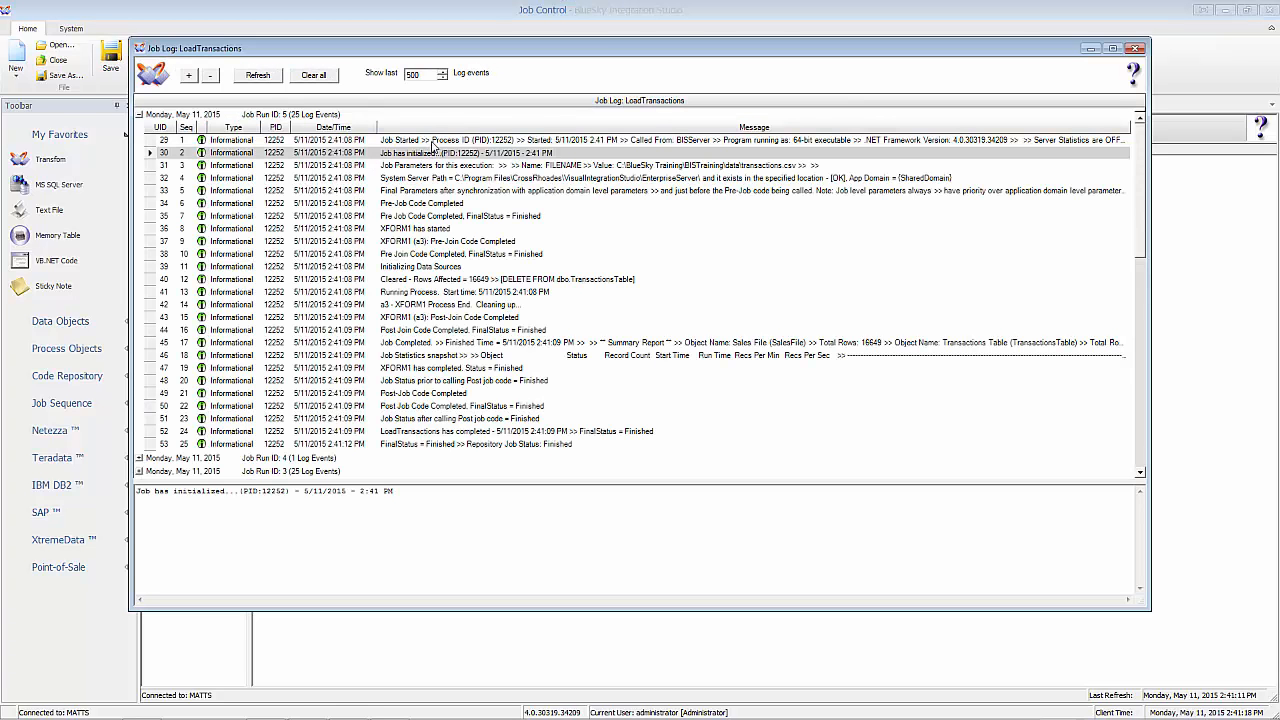
- Examine the job start, initialization and job parameter events of the latest LoadTransactions run, highlighting the FILENAME name and value
left_click(433, 142)
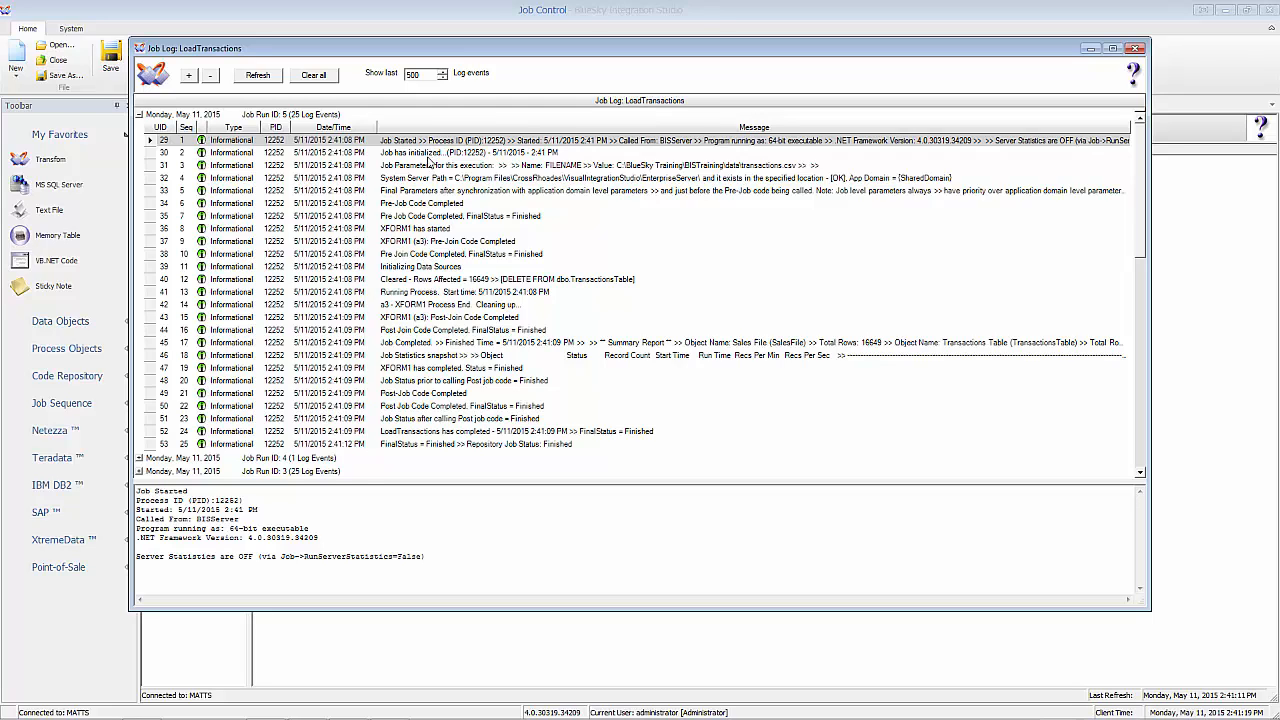
left_click(430, 155)
left_click(428, 166)
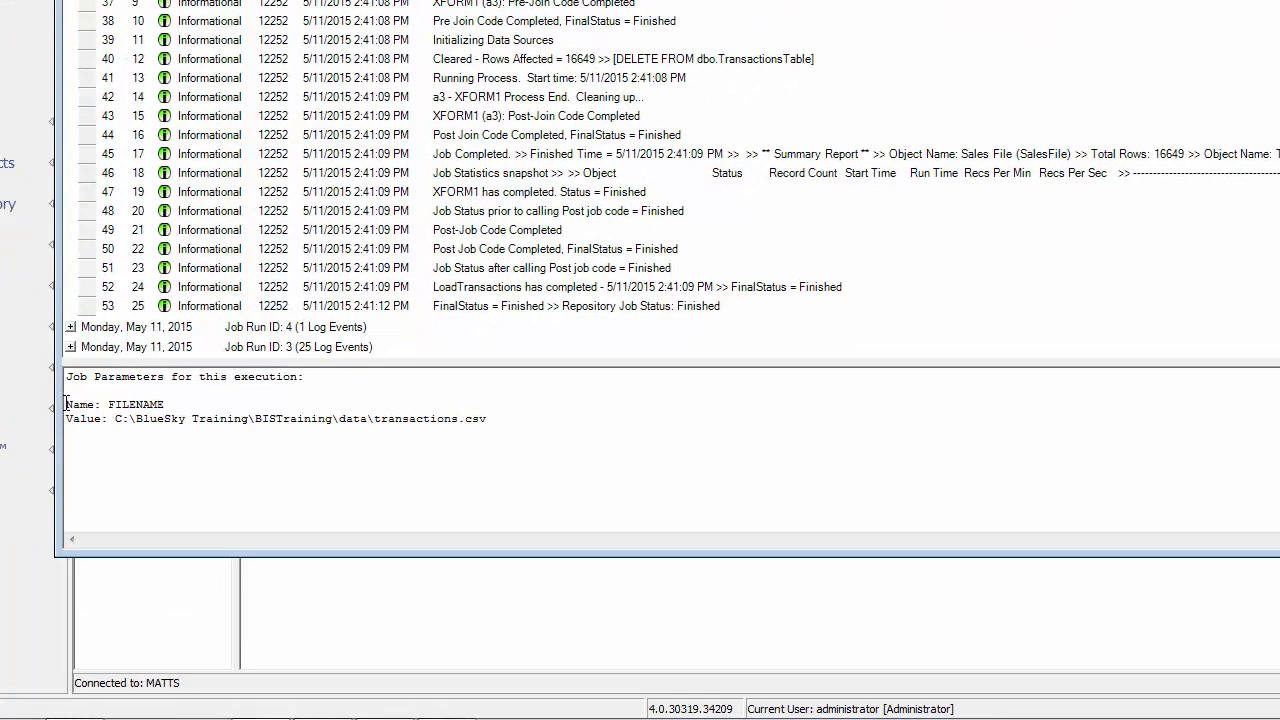
left_click_drag(65, 404, 200, 404)
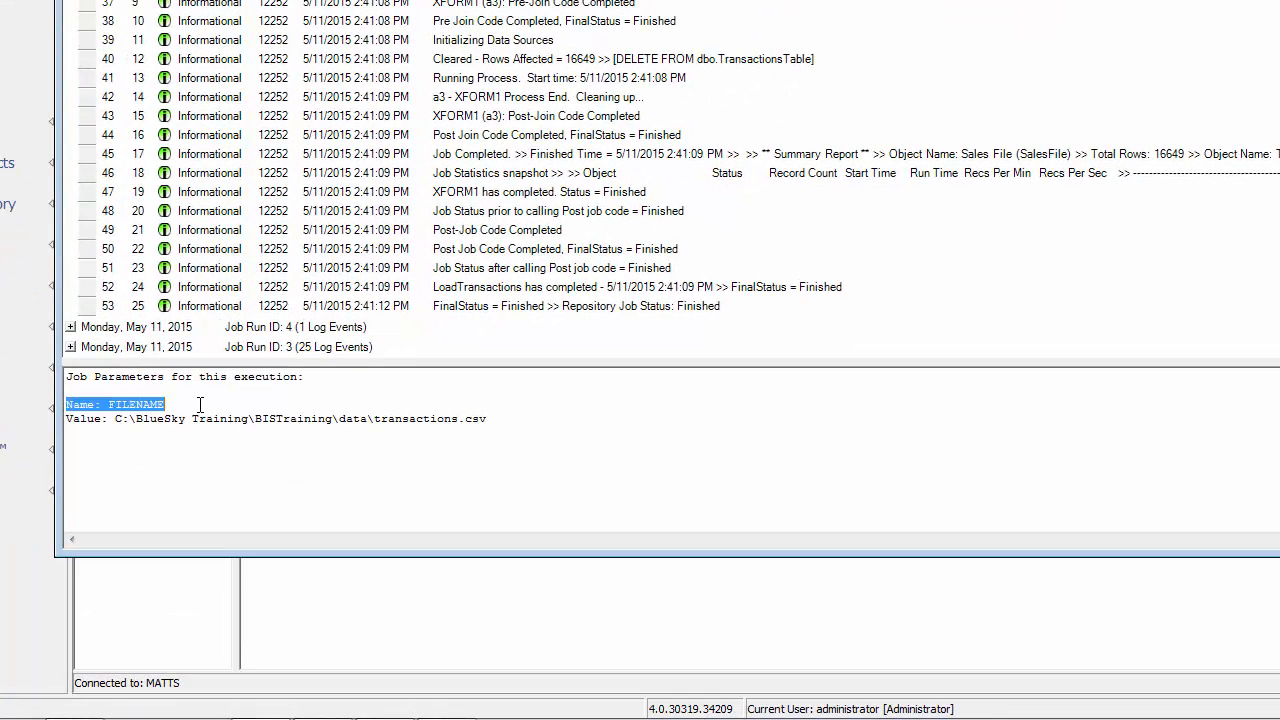
left_click(200, 404)
left_click_drag(609, 391, 609, 423)
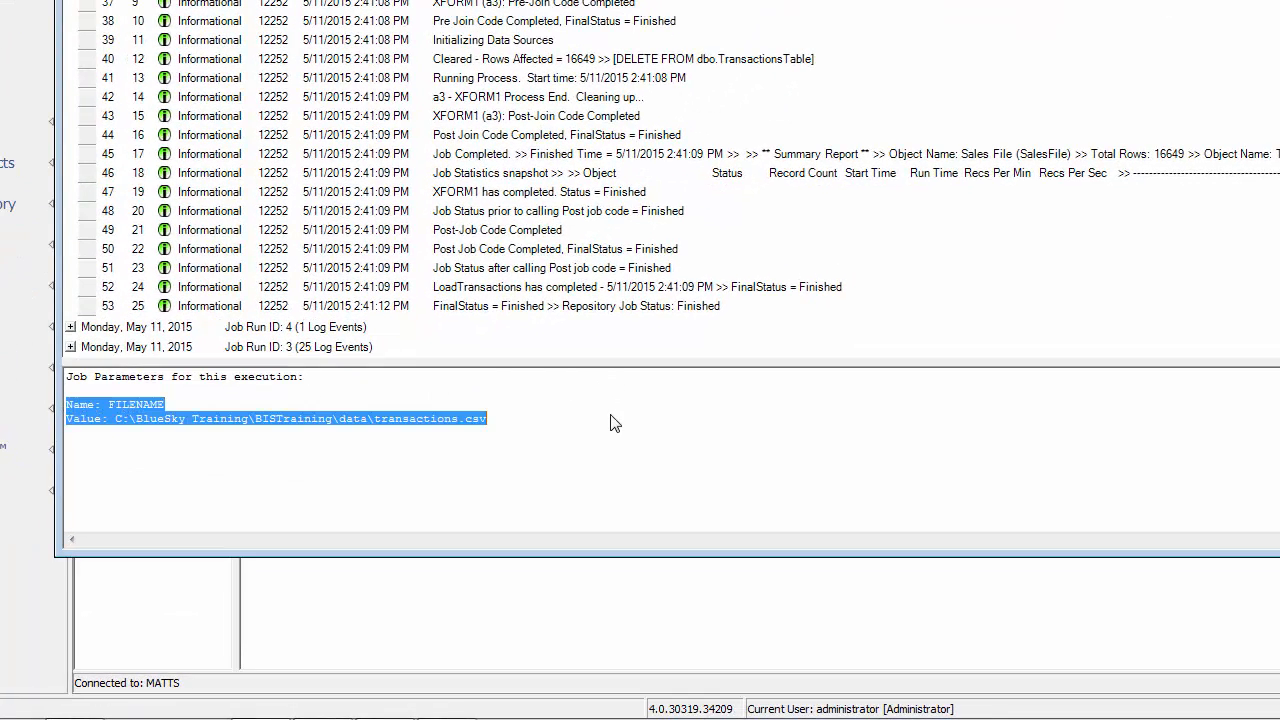
left_click(317, 463)
left_click_drag(116, 413, 300, 410)
left_click_drag(459, 420, 497, 425)
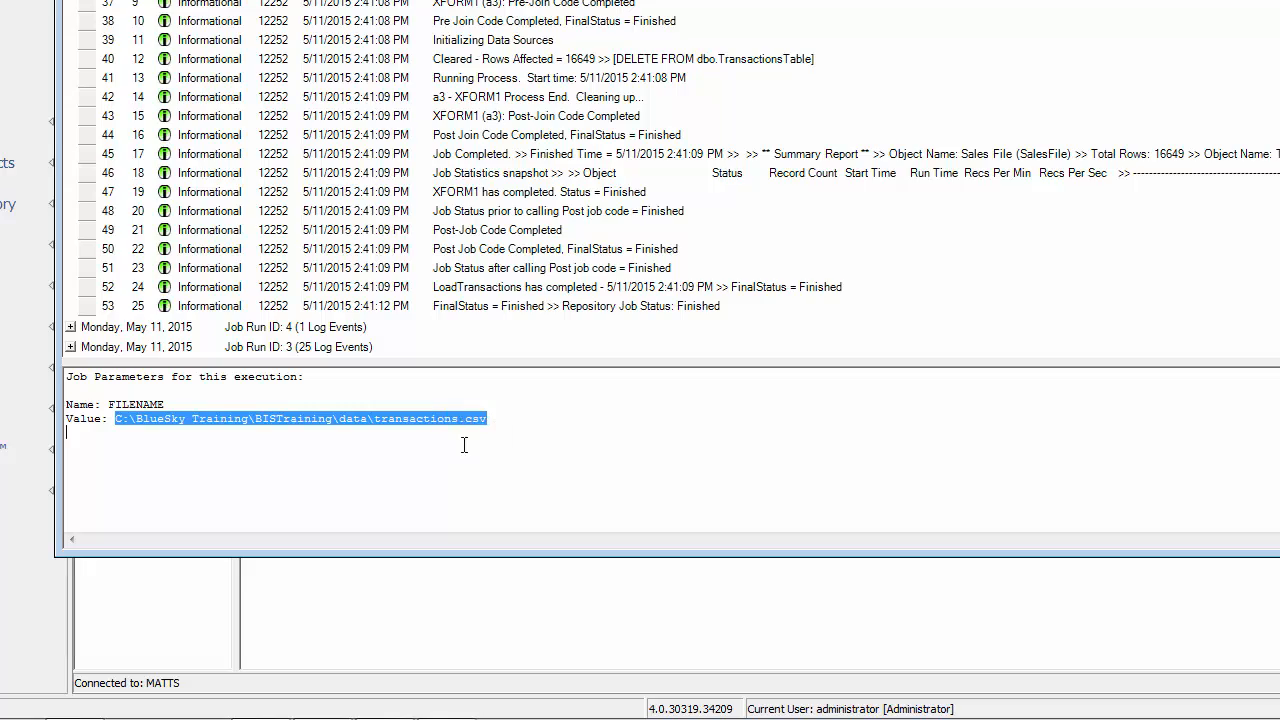
left_click(113, 447)
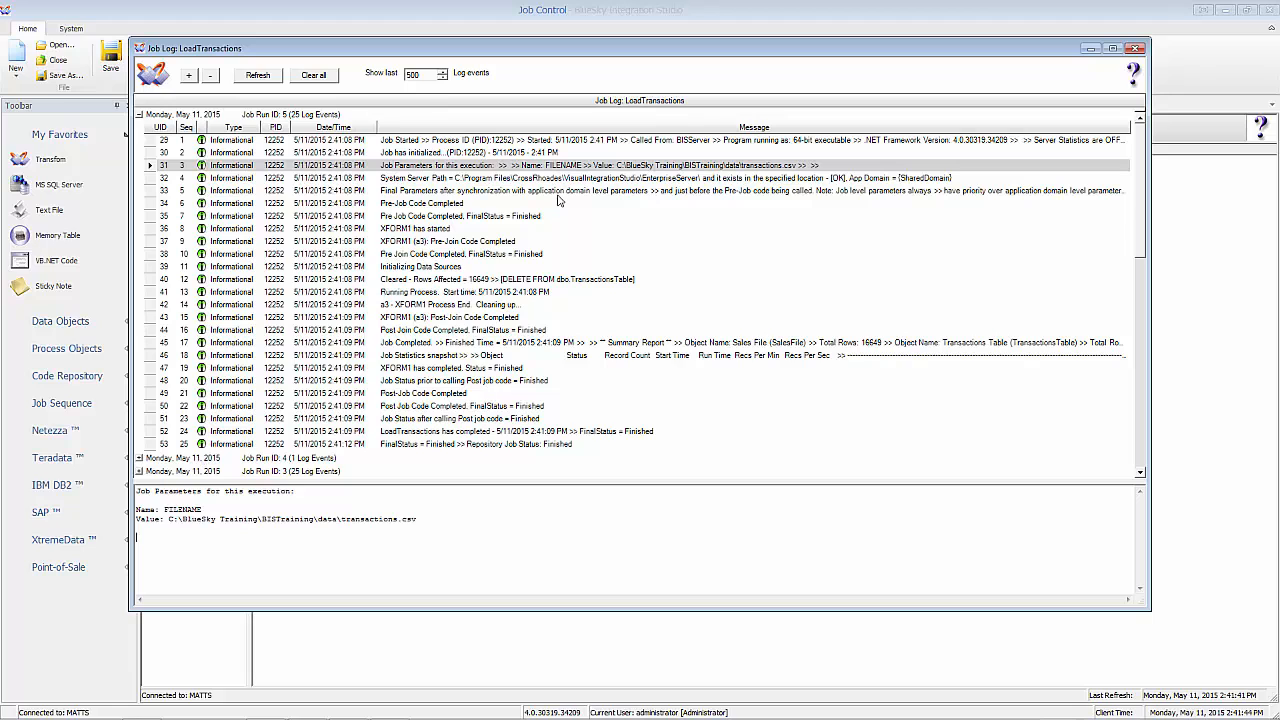
- Examine the final parameters event, close the job log and return to the LoadTransactions job design
left_click(541, 190)
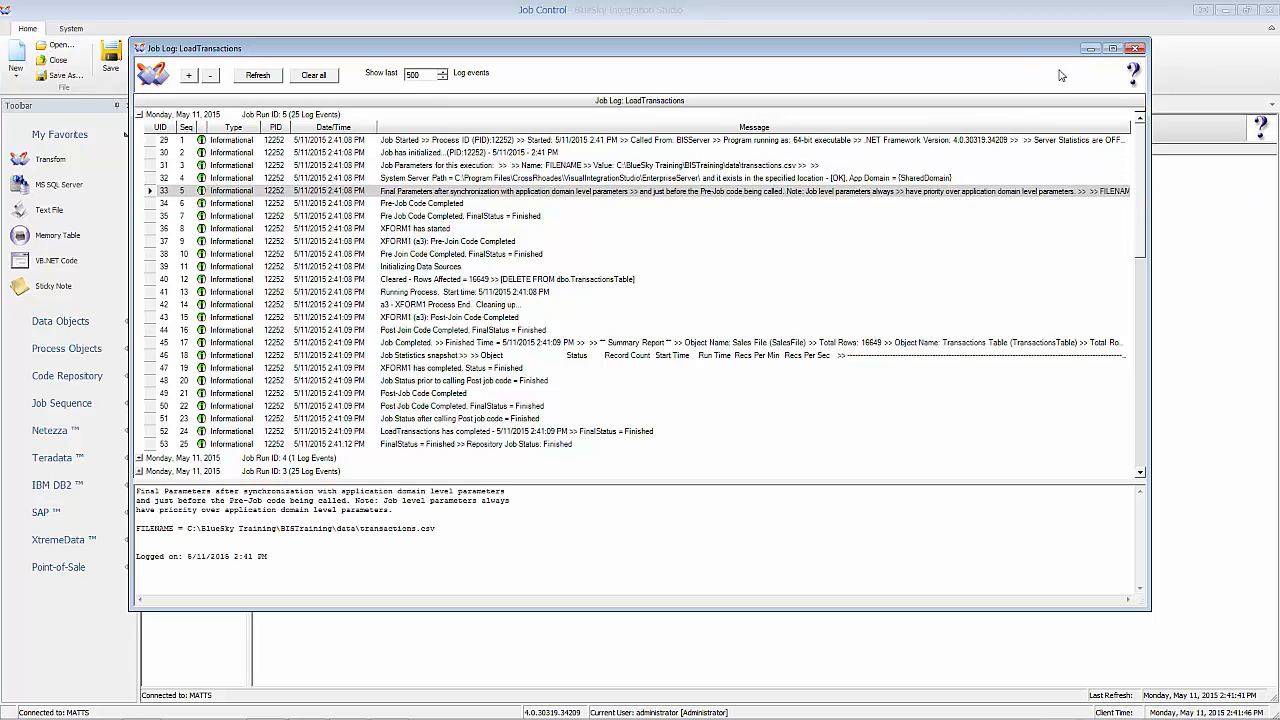
left_click(1135, 48)
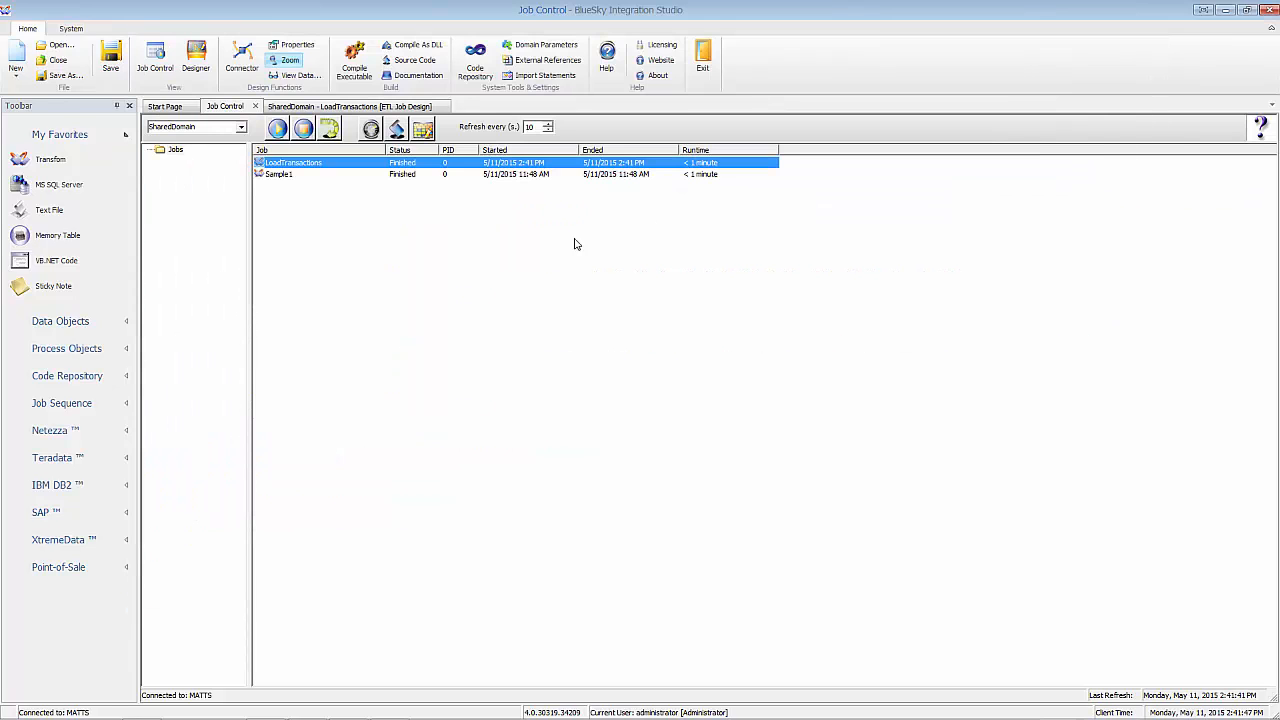
left_click(296, 106)
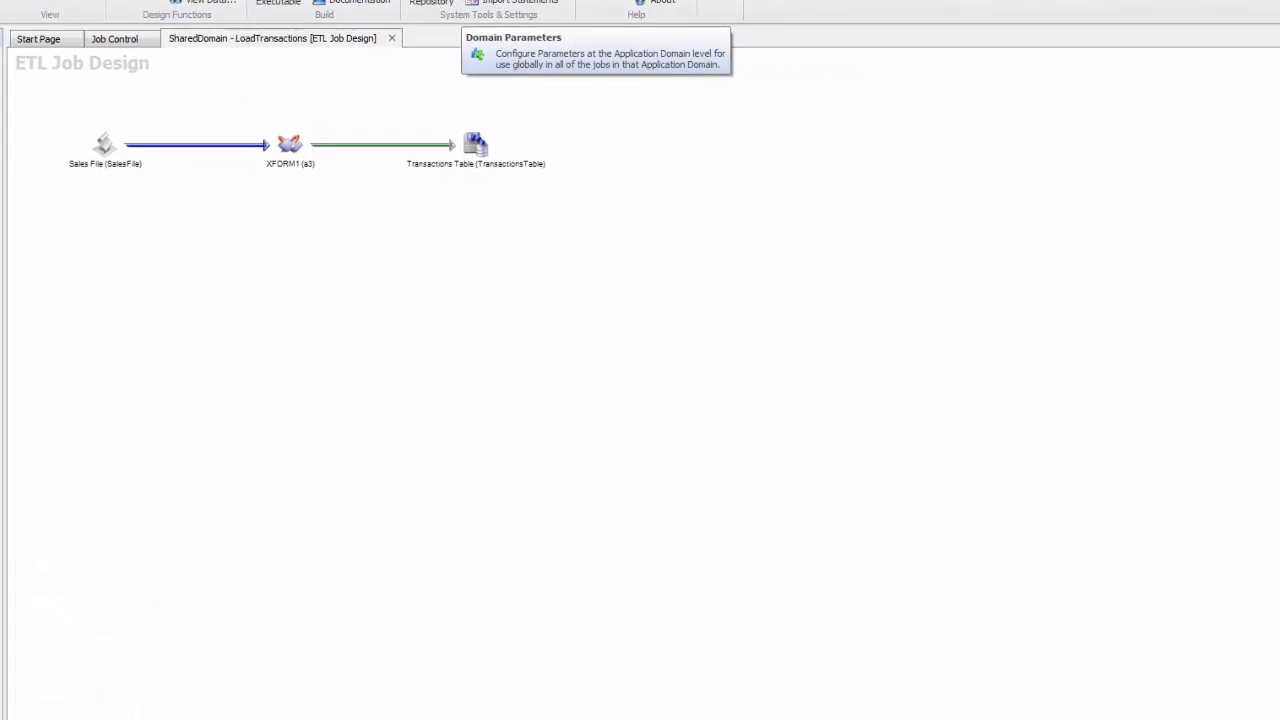
- Open the application domain level parameters for SharedDomain and start a new parameter row
left_click(515, 0)
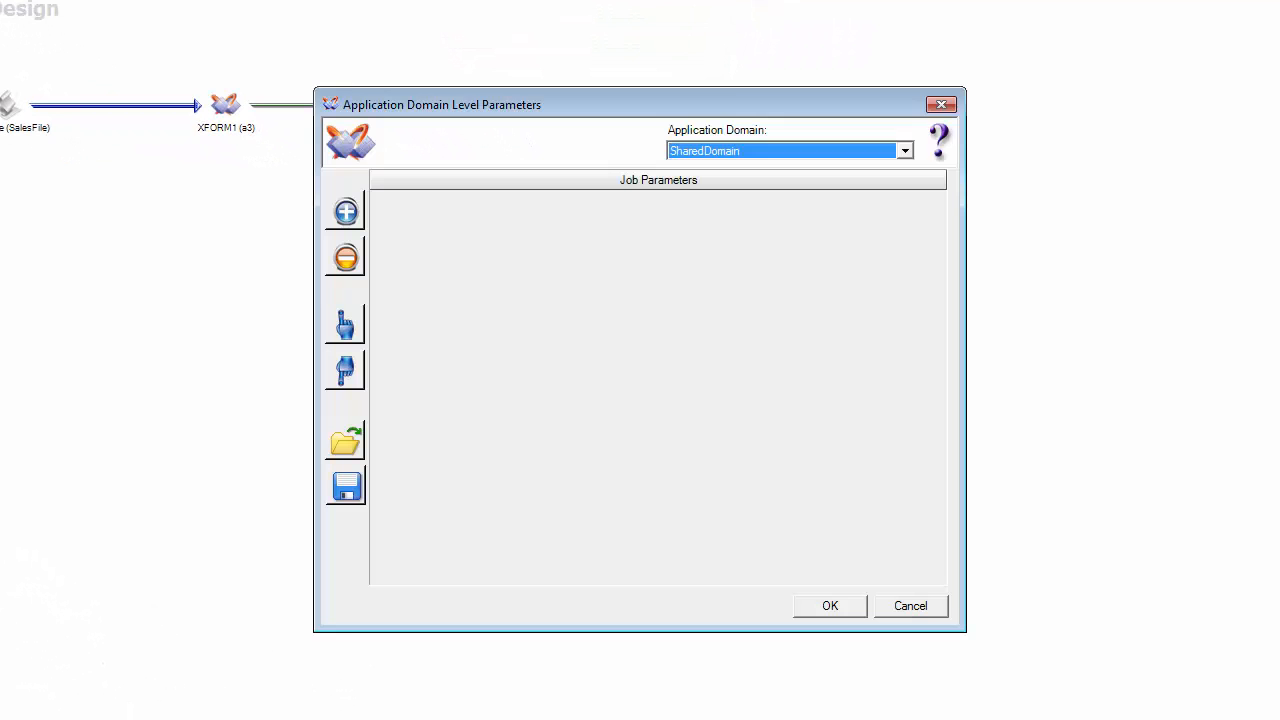
left_click(457, 219)
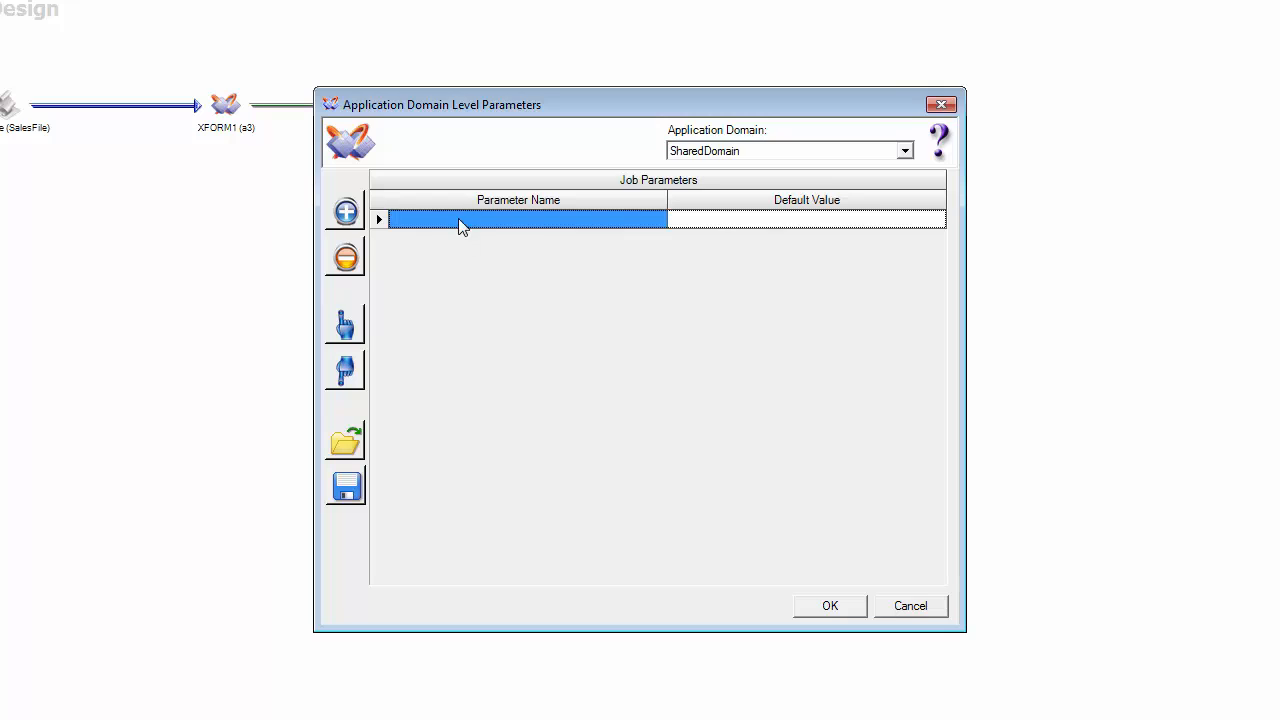
left_click(456, 221)
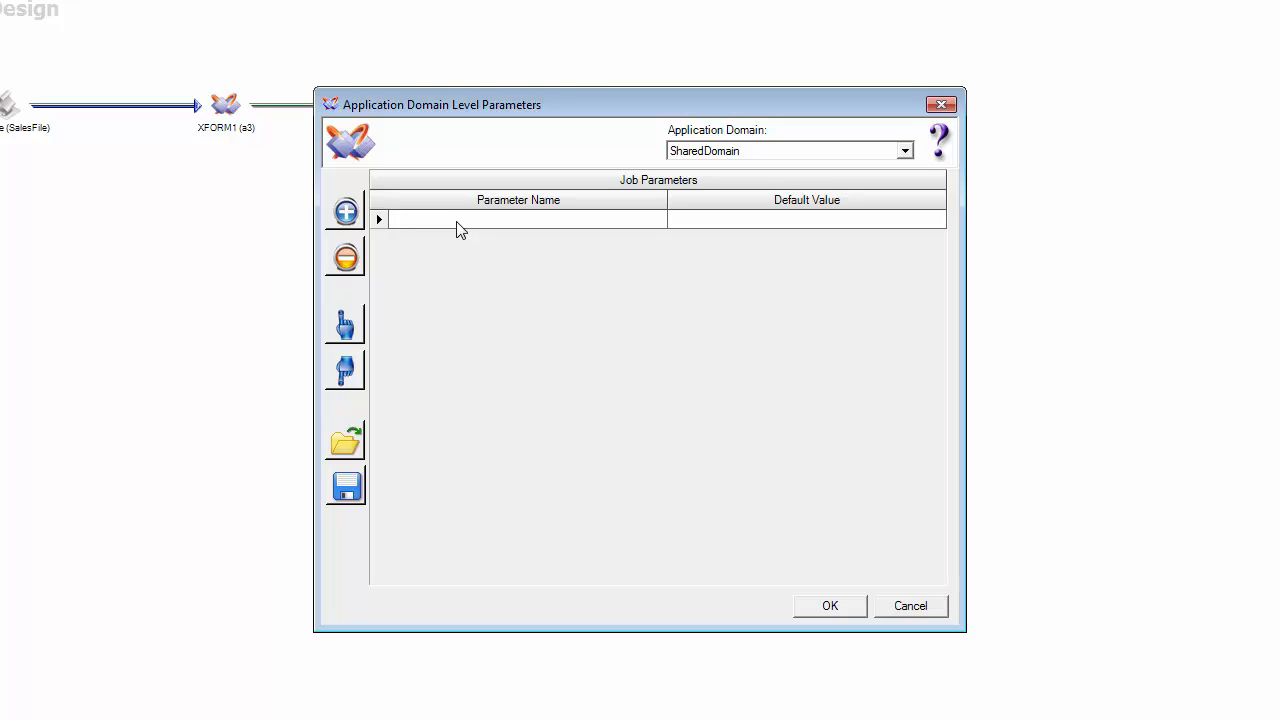
left_click(462, 222)
left_click_drag(684, 106, 631, 220)
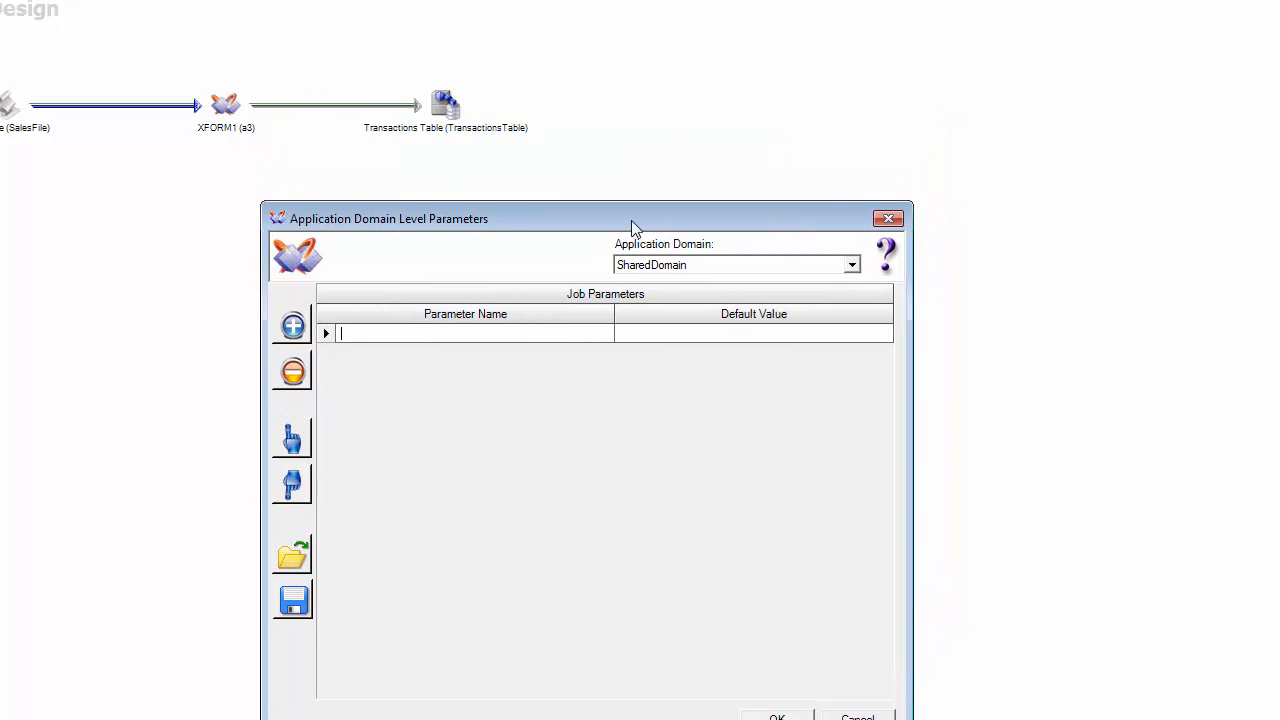
type("SERVER")
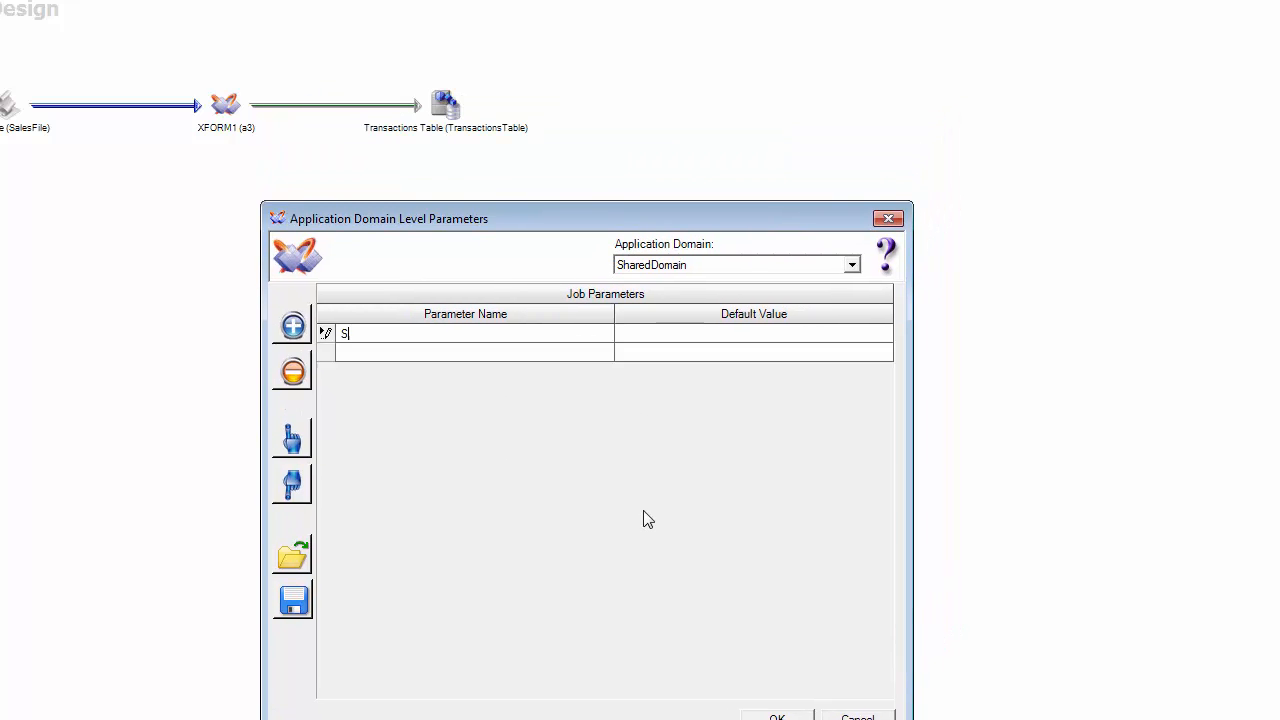
key("BackSpace")
key("BackSpace")
key("BackSpace")
key("BackSpace")
key("BackSpace")
key("BackSpace")
- Define the domain parameters DBSERVER with default value MATTS and USERNAME with default value sa
type("DBSERVER")
key("Tab")
type("MATTS")
key("Tab")
type("USERNAME")
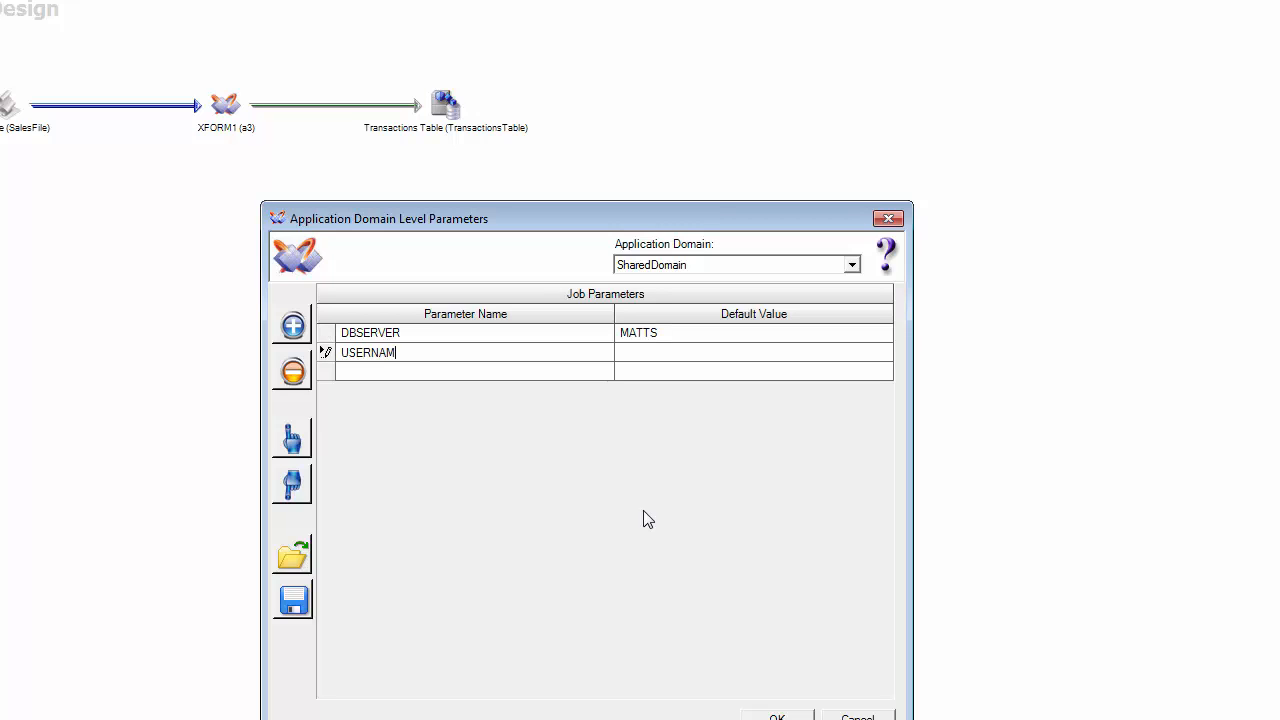
key("Tab")
type("sa")
key("Tab")
- Add a PASSWORD domain parameter with the database account password as its default value, and accept the domain parameters
type("PASSWORD")
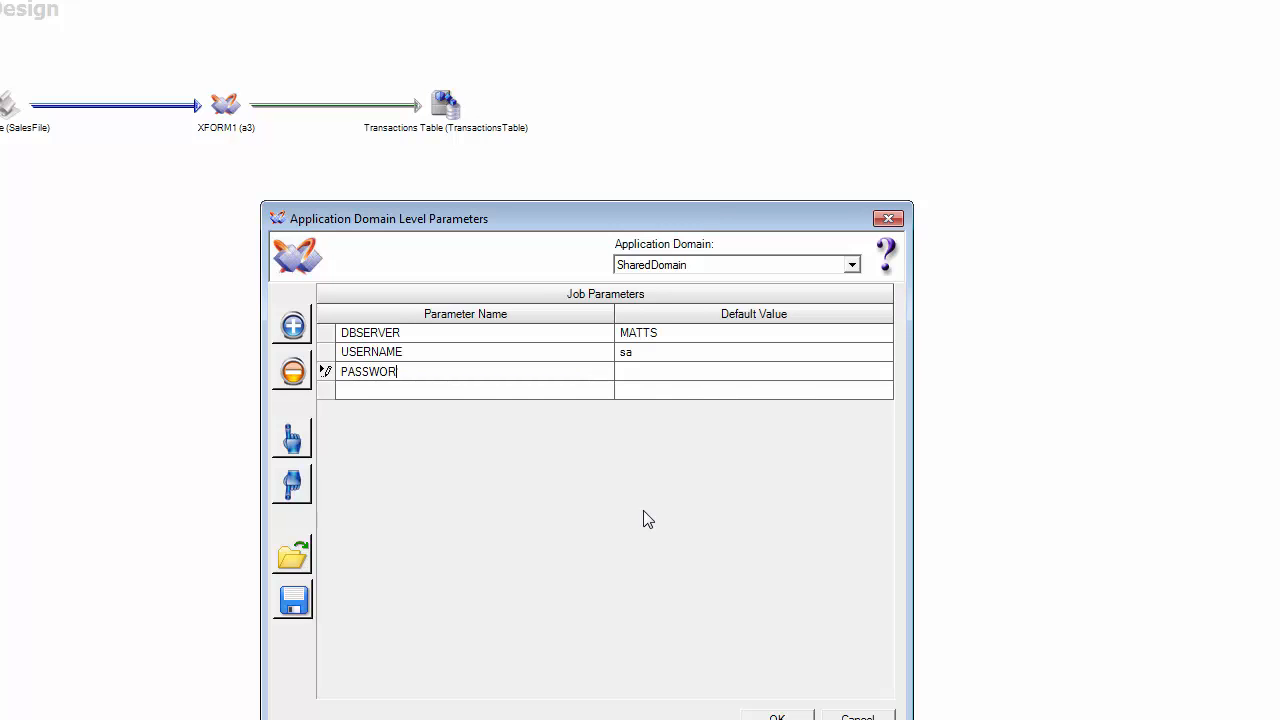
key("Tab")
type("•••••••")
left_click(412, 376)
left_click_drag(408, 375, 337, 374)
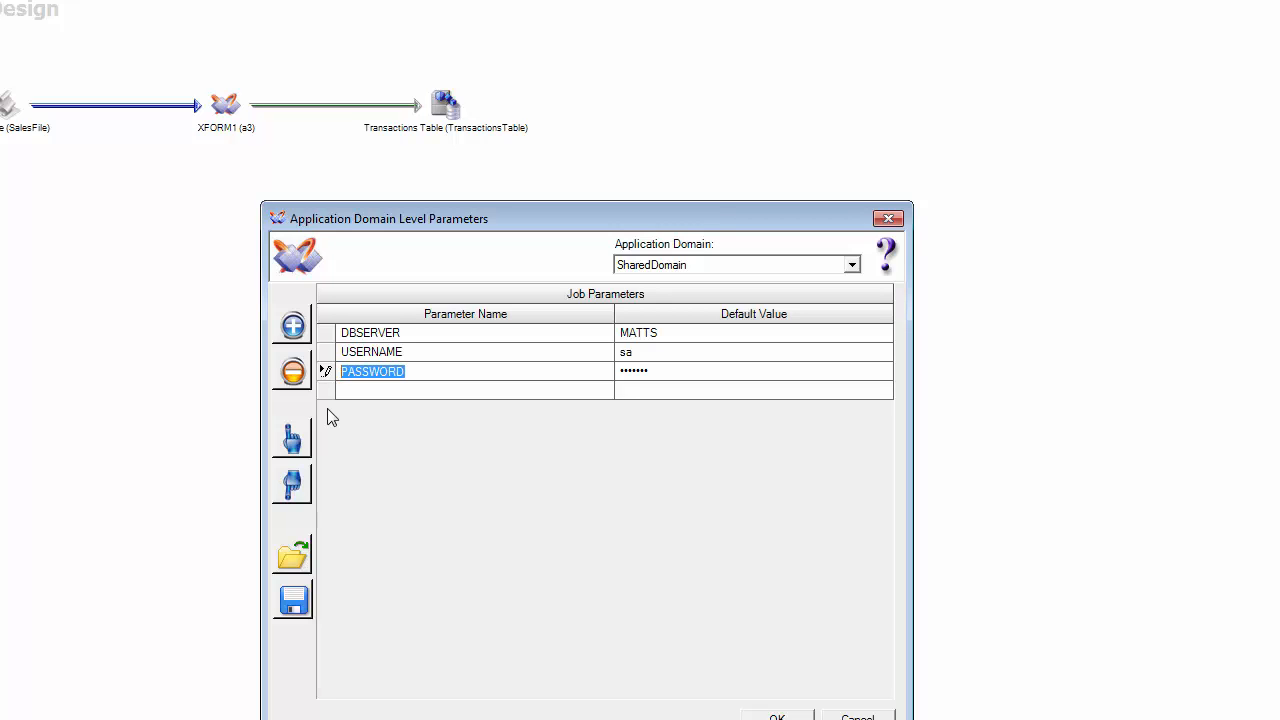
left_click(421, 376)
left_click(668, 371)
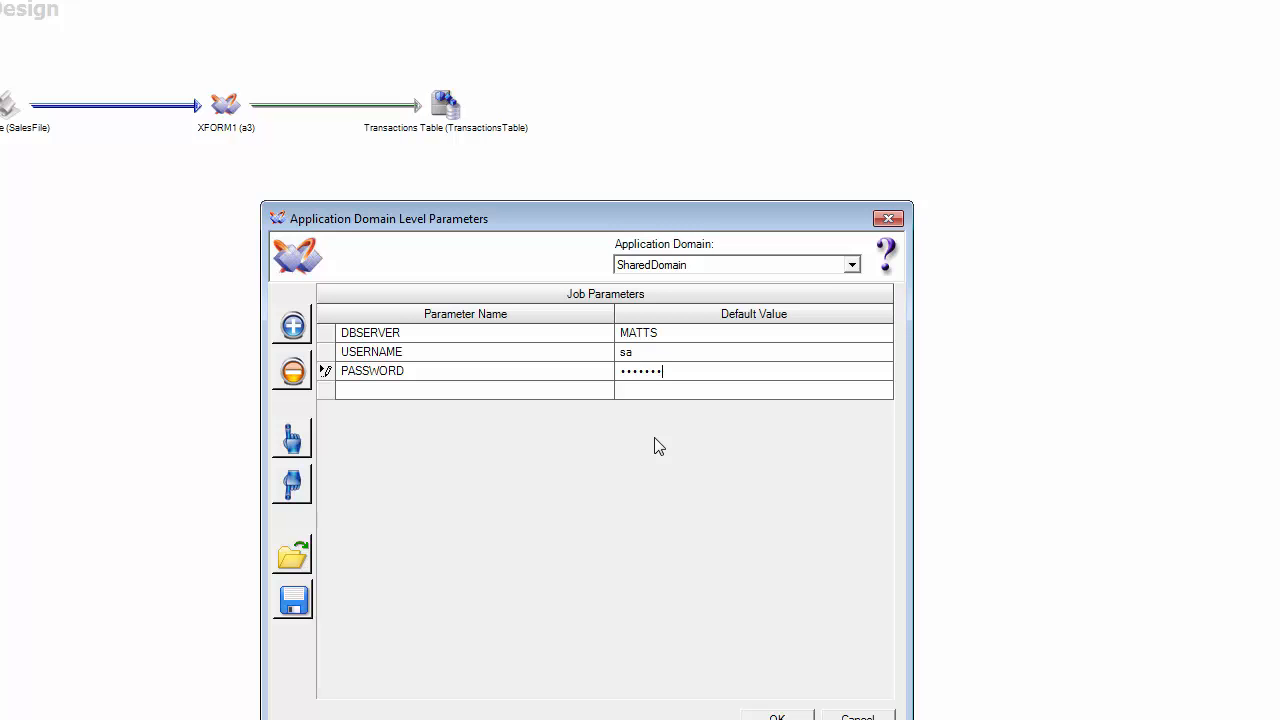
left_click_drag(676, 217, 700, 199)
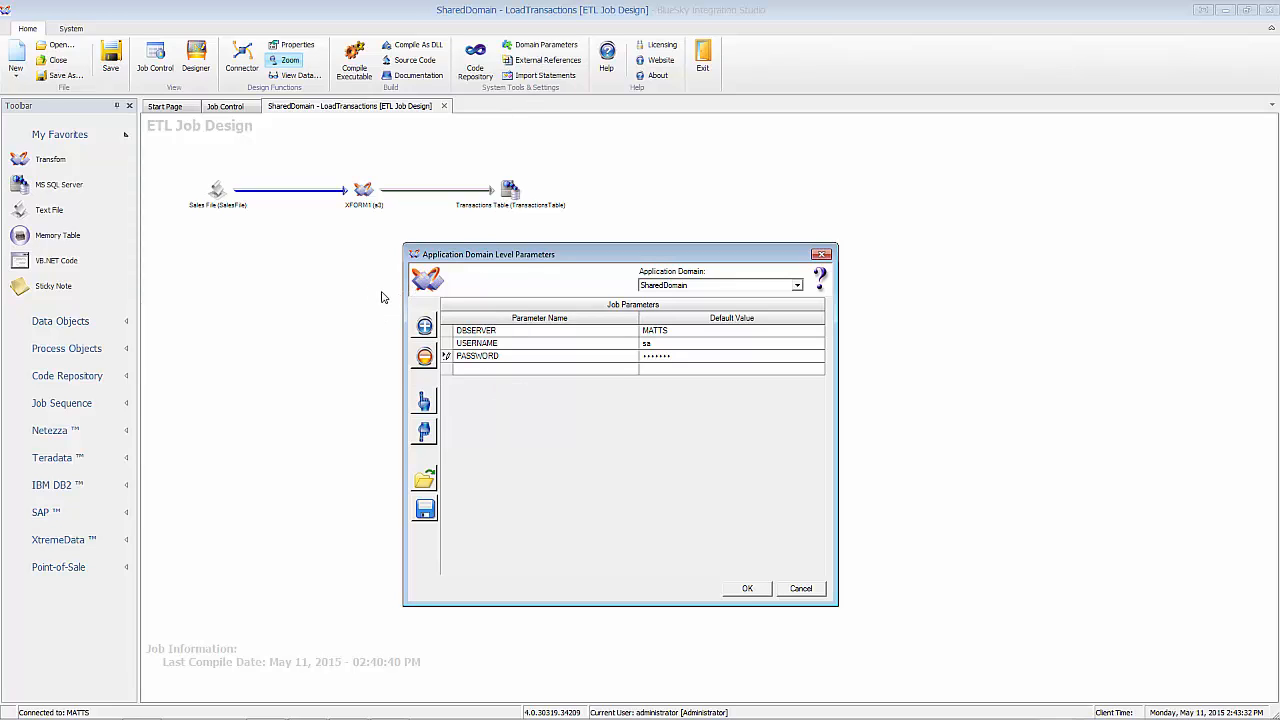
left_click(743, 592)
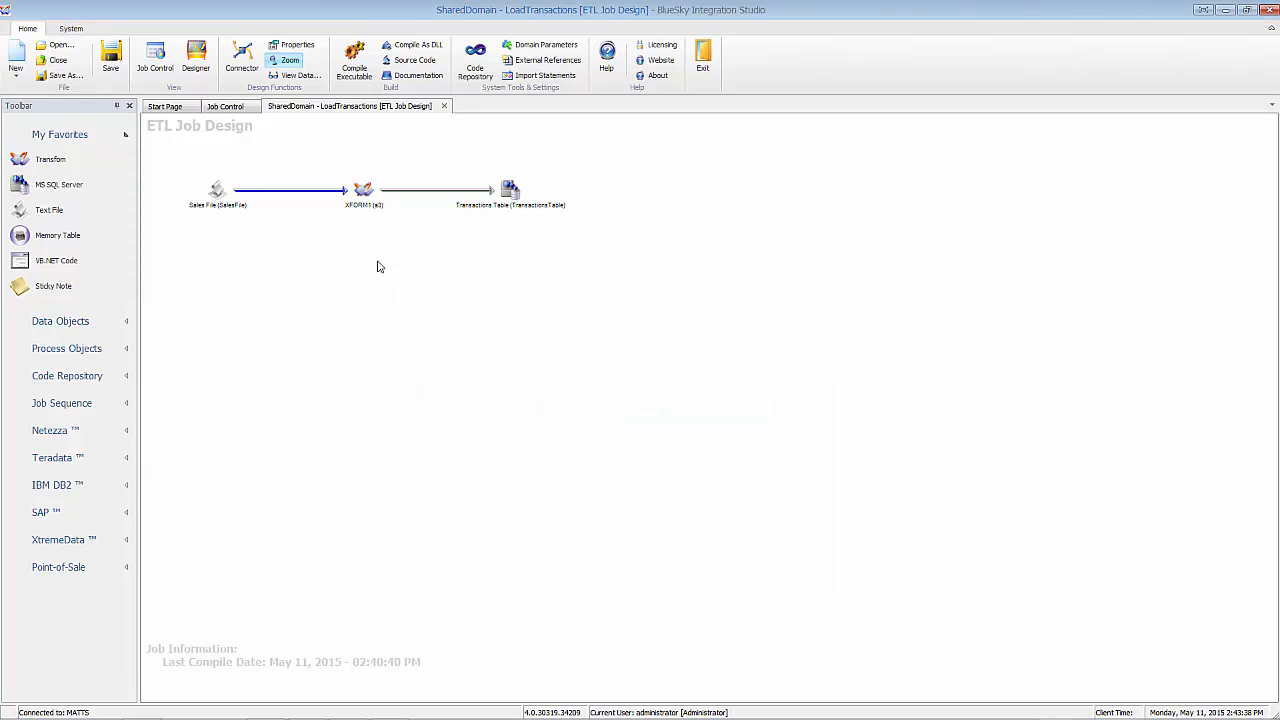
- Open the Transactions Table properties and set its Server to <CRP>DBSERVER</CRP>
right_click(510, 190)
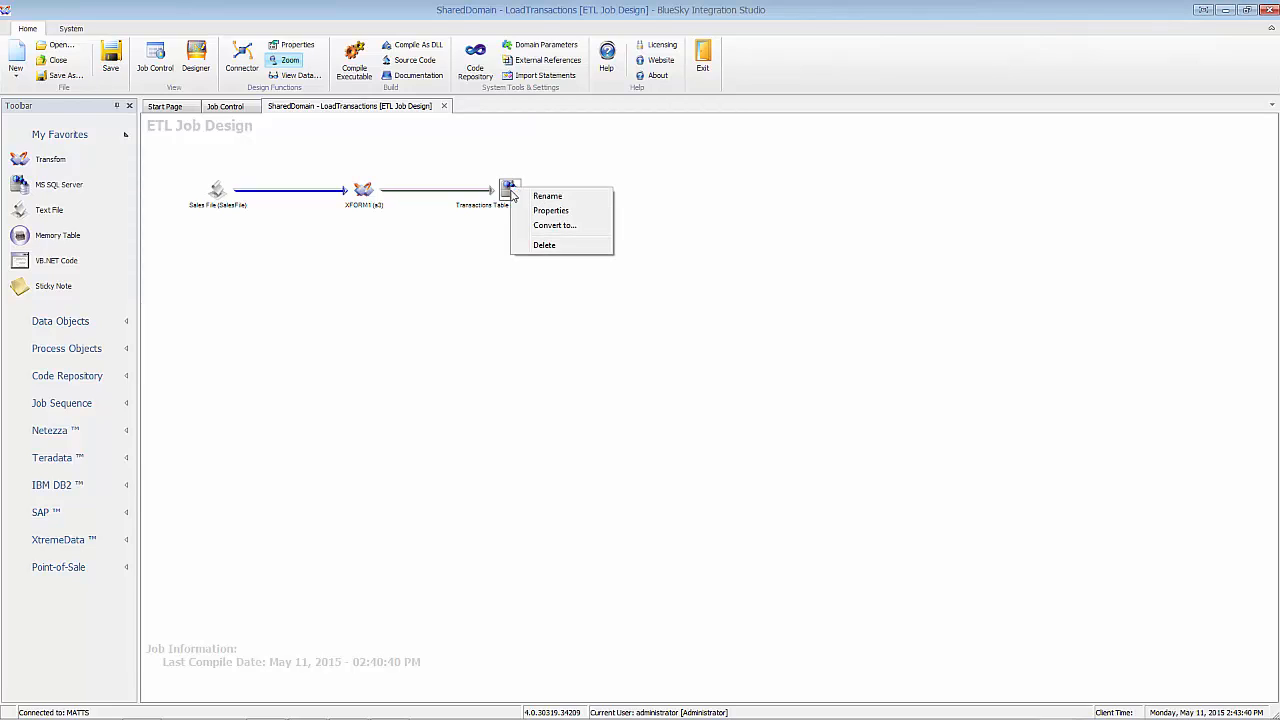
left_click(474, 280)
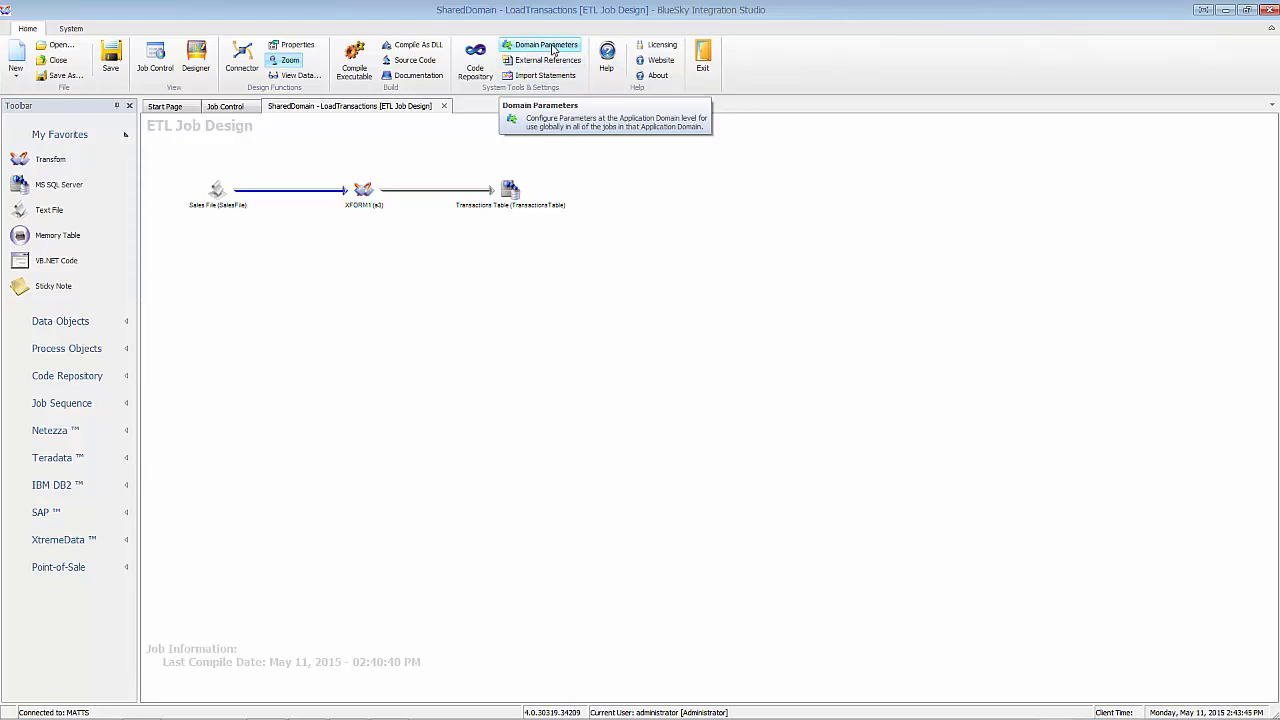
right_click(507, 191)
left_click(518, 211)
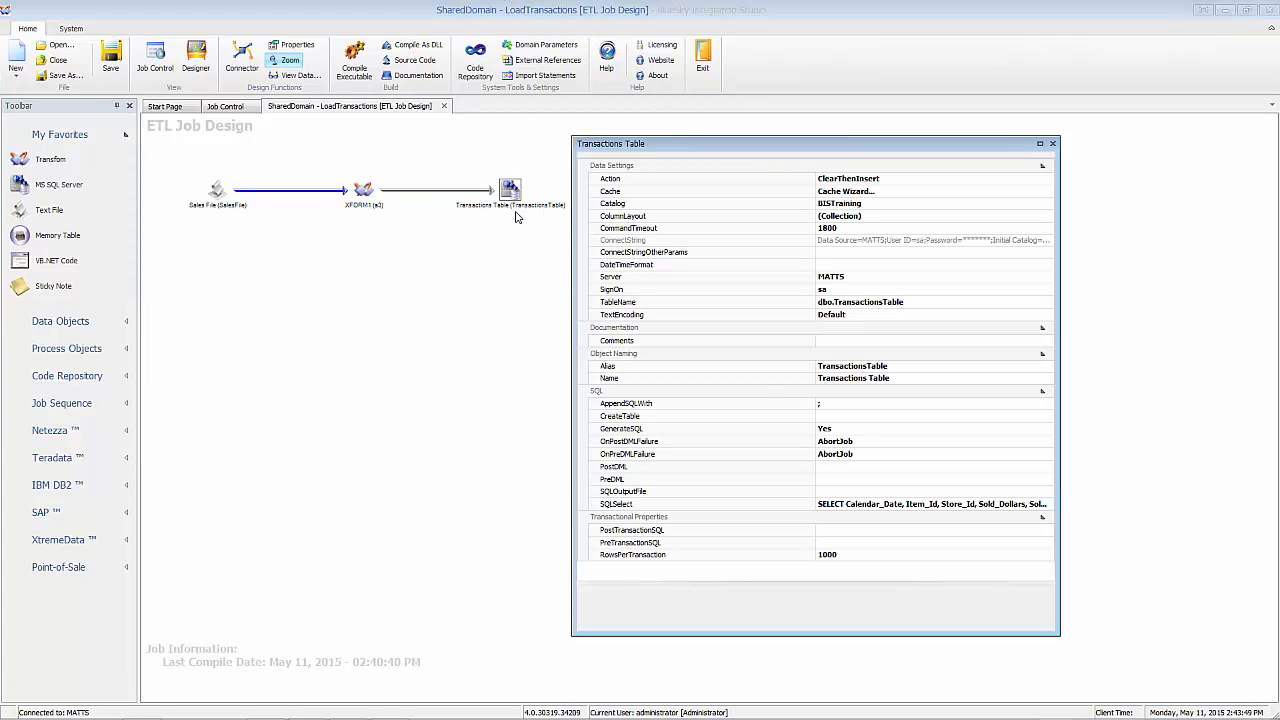
left_click(858, 277)
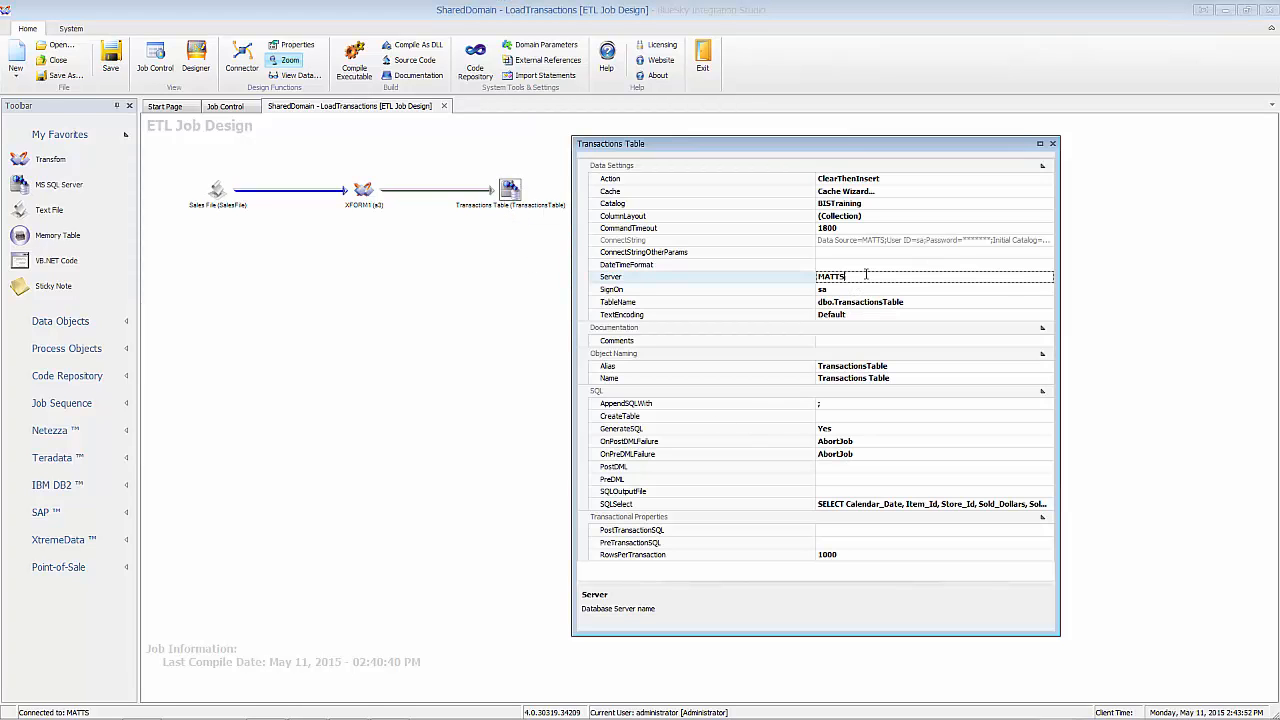
type("<CRP>DBSERVER</CRP>")
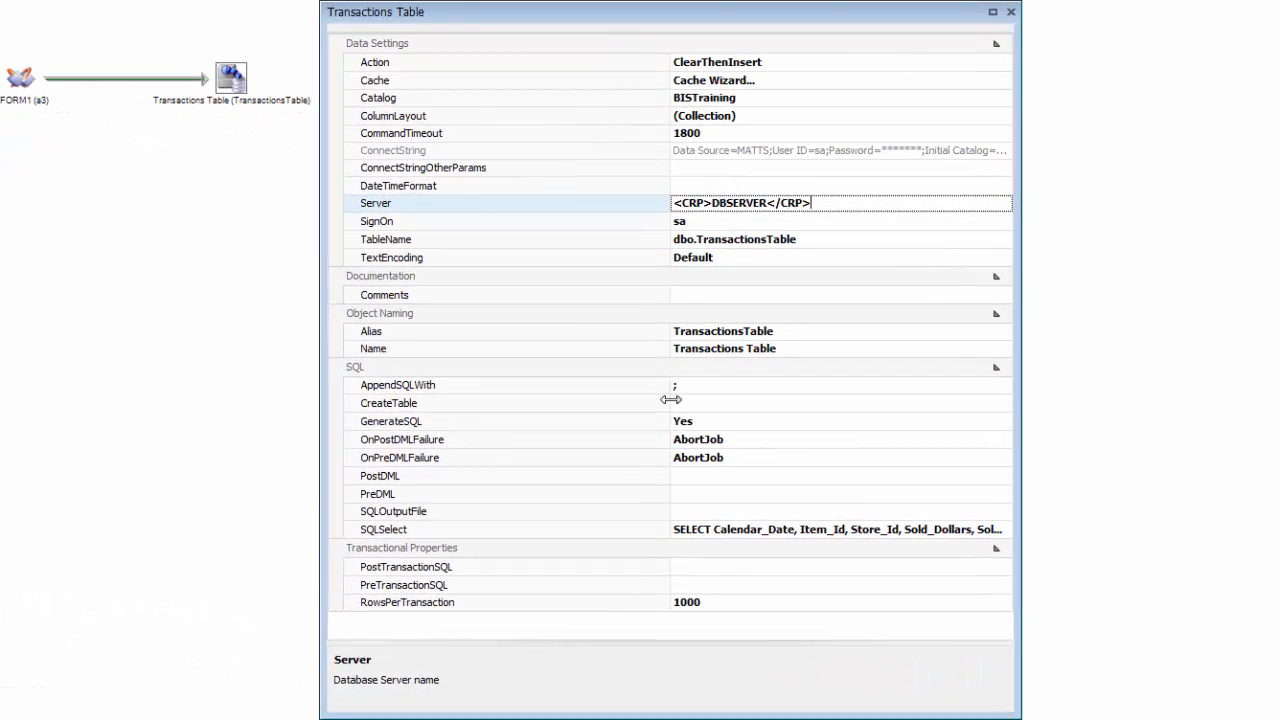
- Set the Transactions Table's SignOn username to <CRP>USERNAME</CRP> and its password field to the parameter reference <CRP>PASSWORD</CRP>
left_click(726, 226)
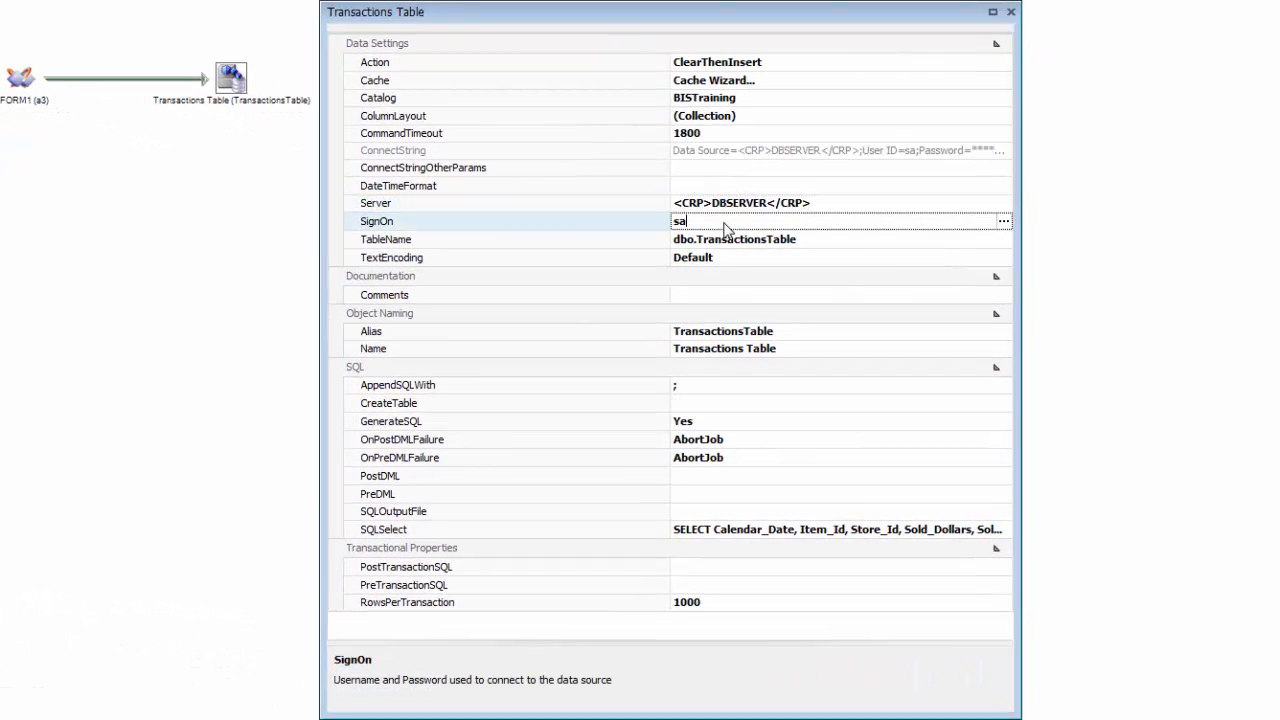
left_click(1003, 221)
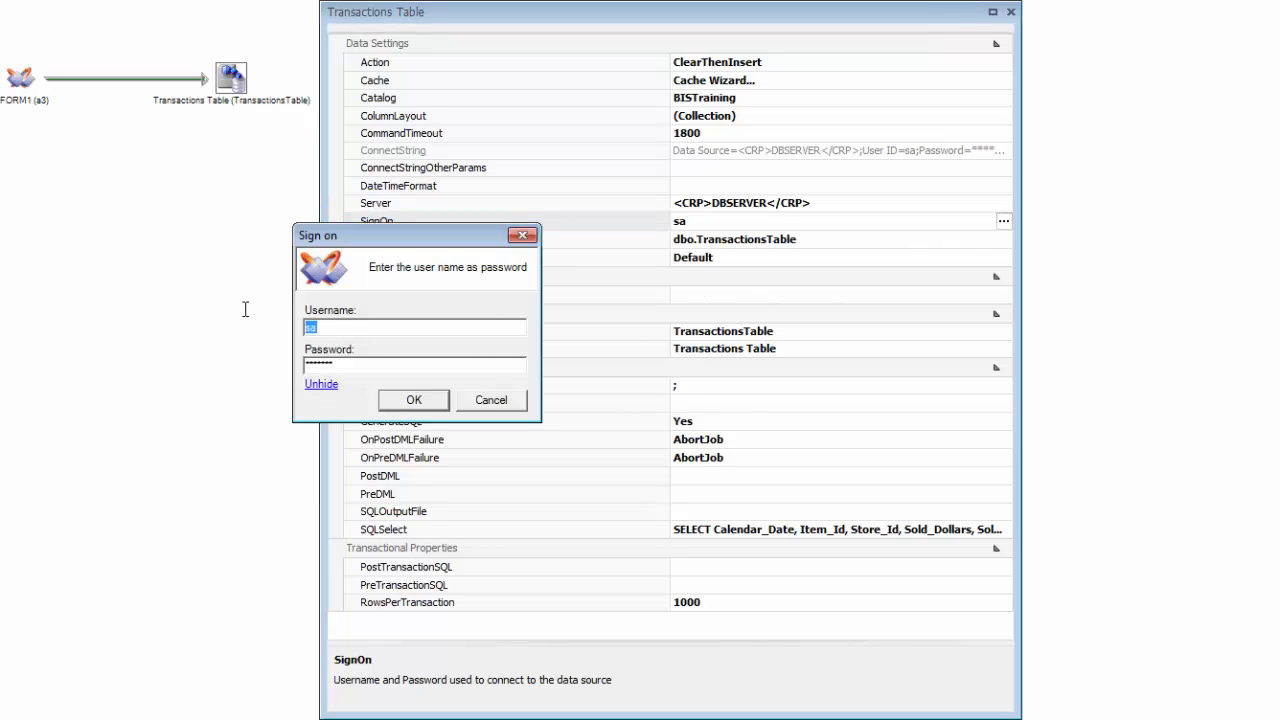
type("<CRP>USERNAME</CRP>")
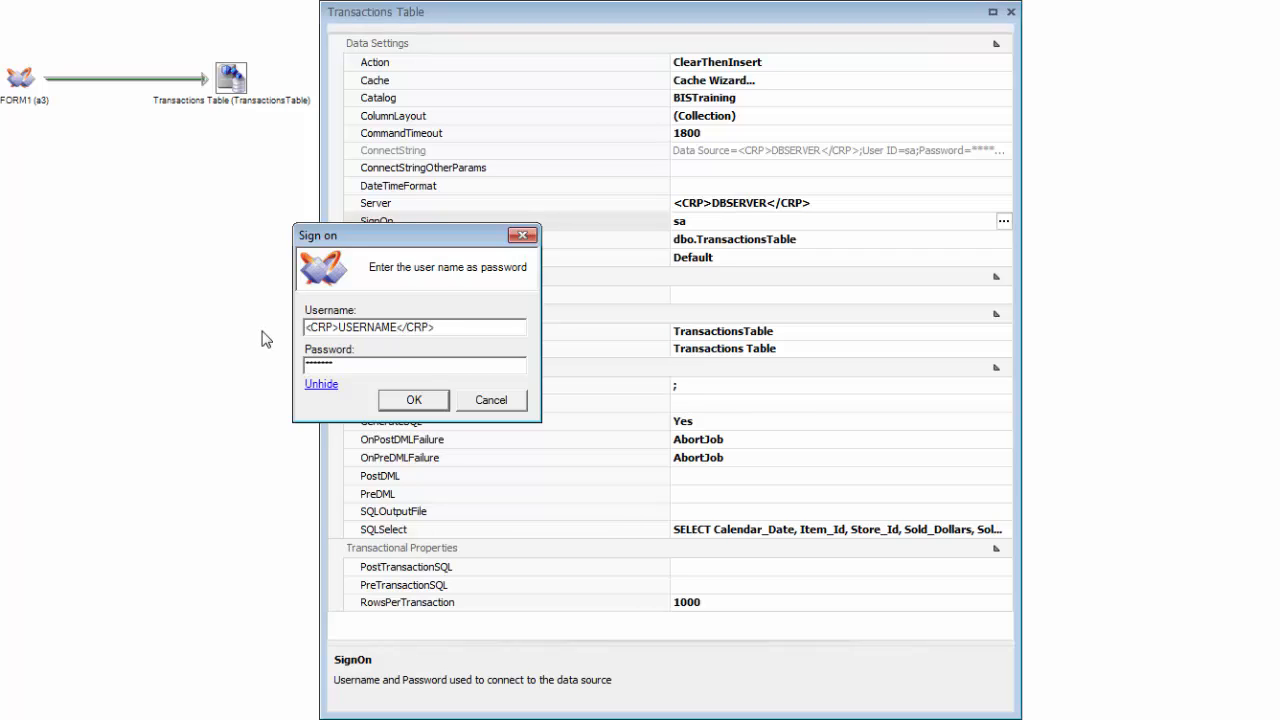
left_click(320, 384)
left_click_drag(371, 369, 163, 325)
type("<CRP>PASSWORD</CRP>")
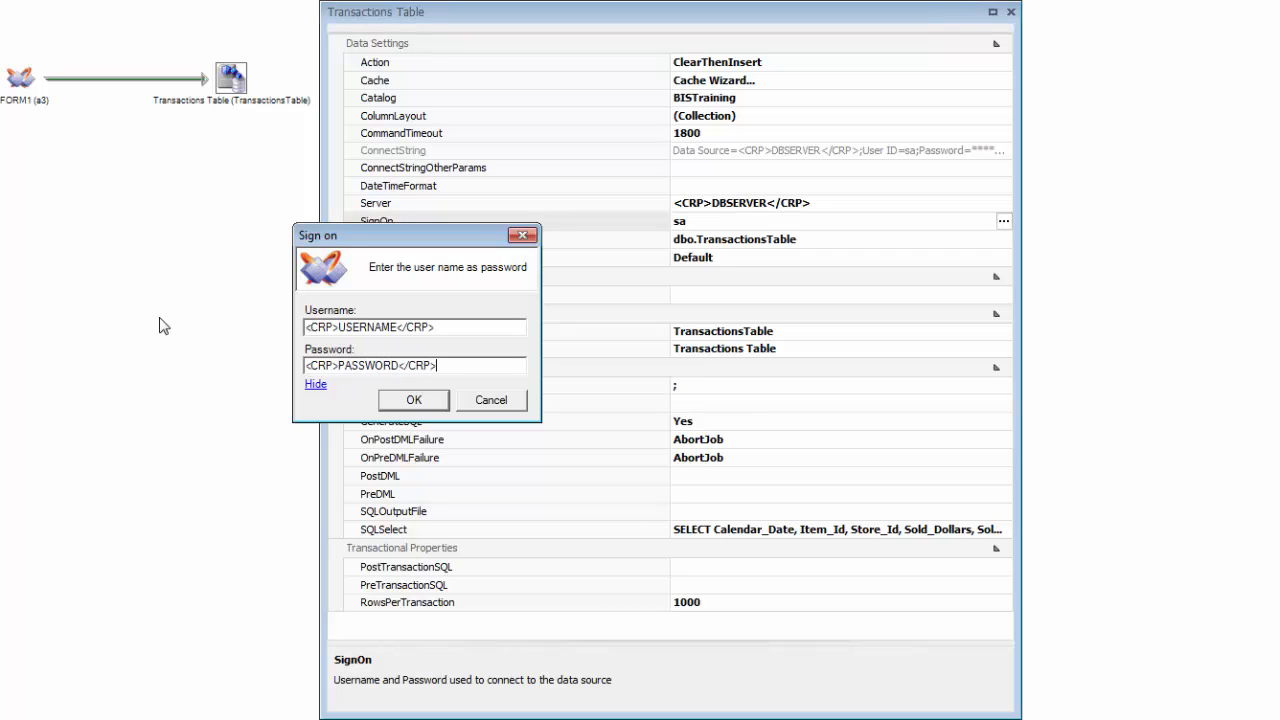
left_click(316, 385)
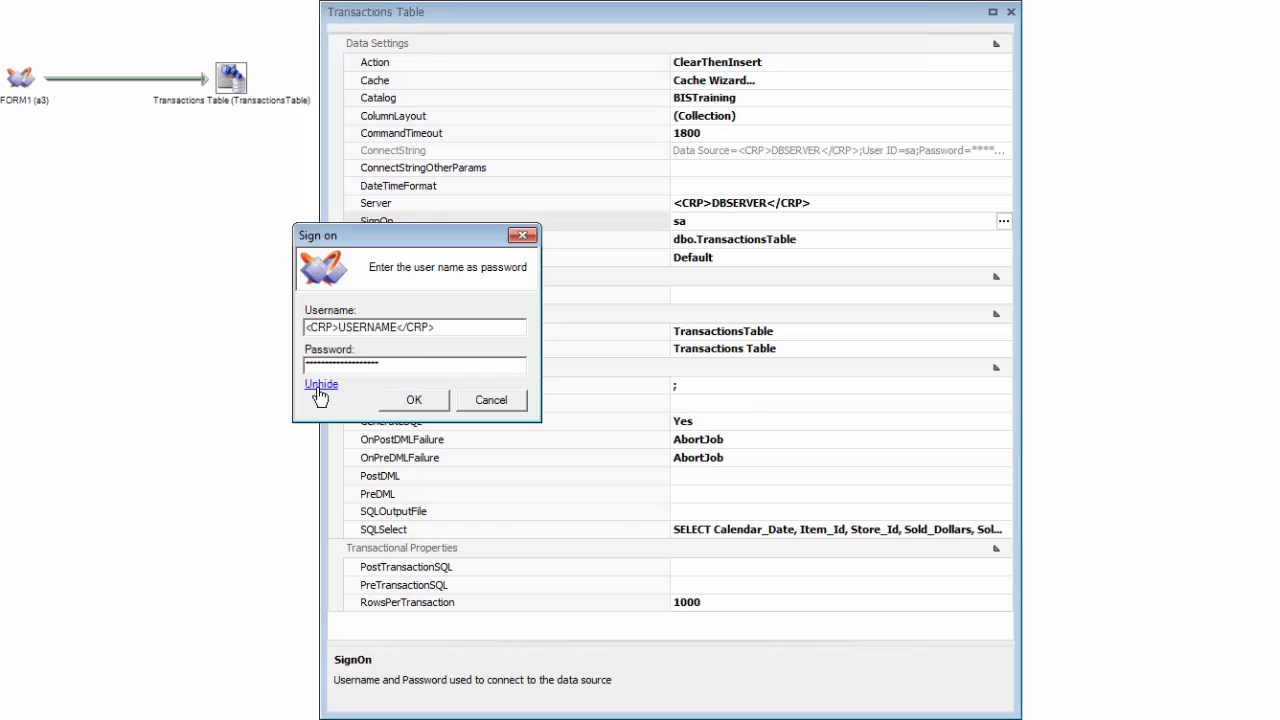
left_click(321, 386)
left_click(411, 400)
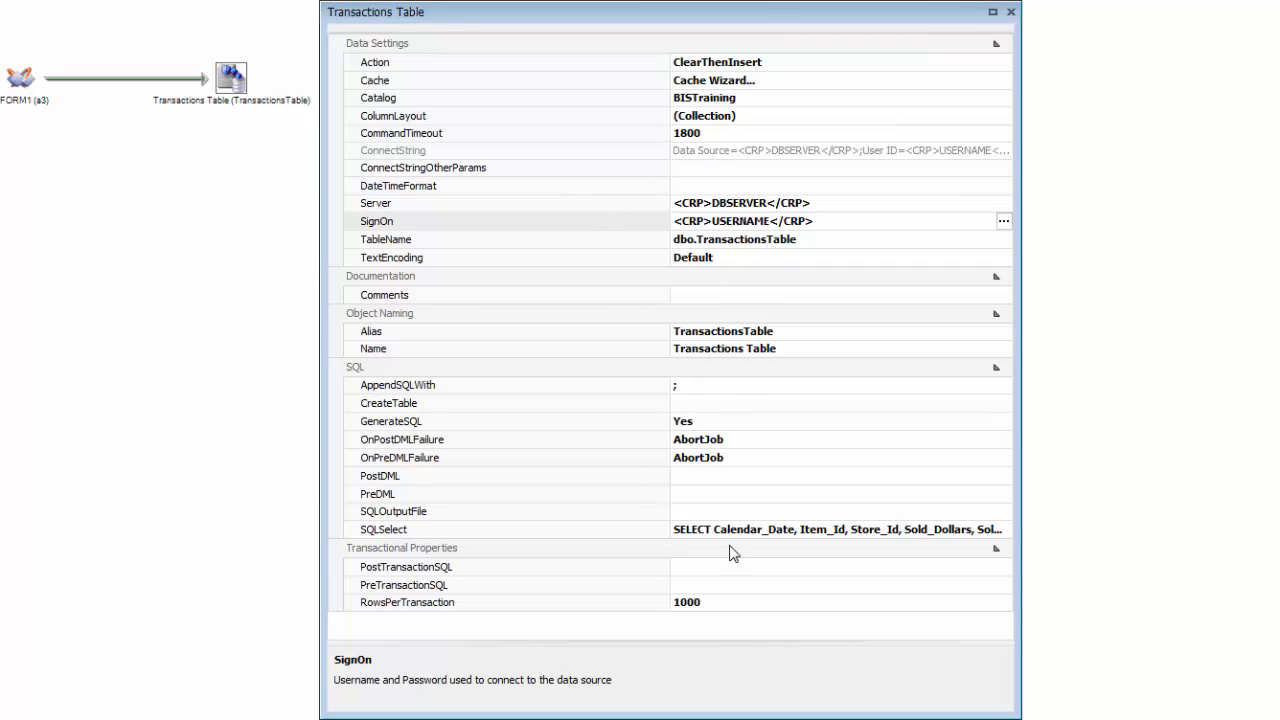
- Close the Transactions Table properties, compile the LoadTransactions job as an executable and dismiss the compiler results
left_click(1011, 12)
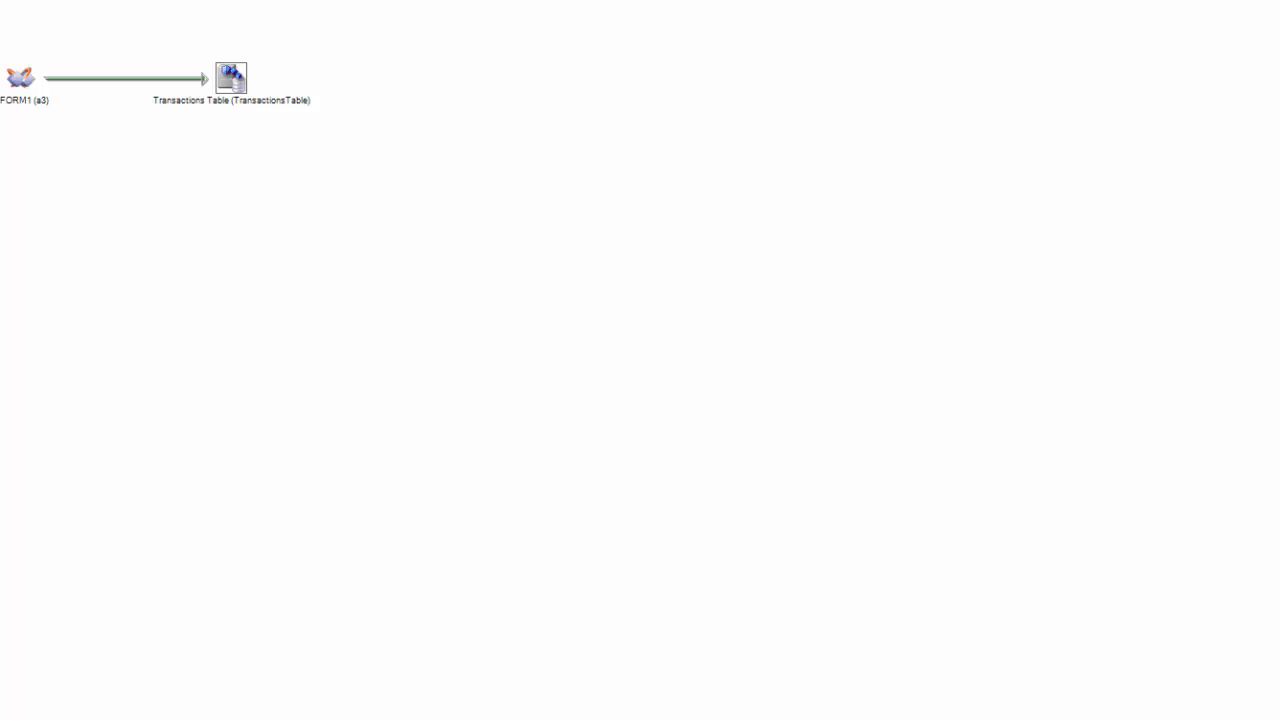
left_click(389, 389)
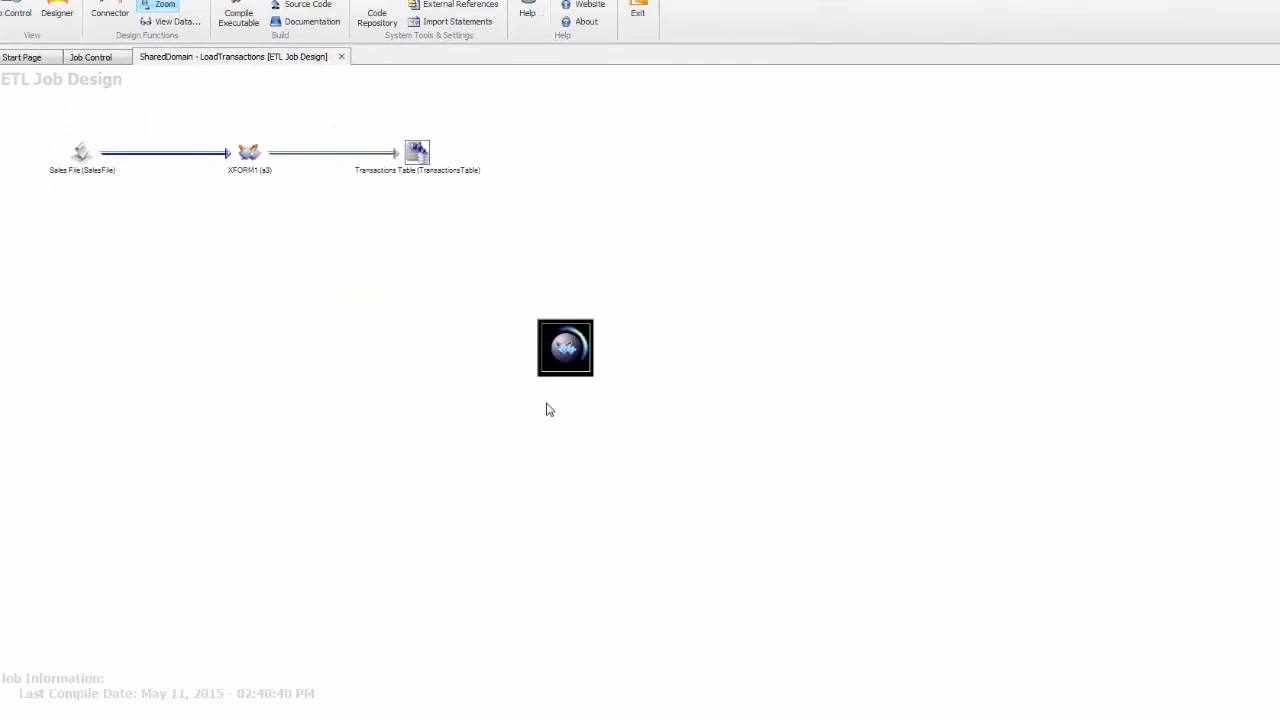
left_click(600, 406)
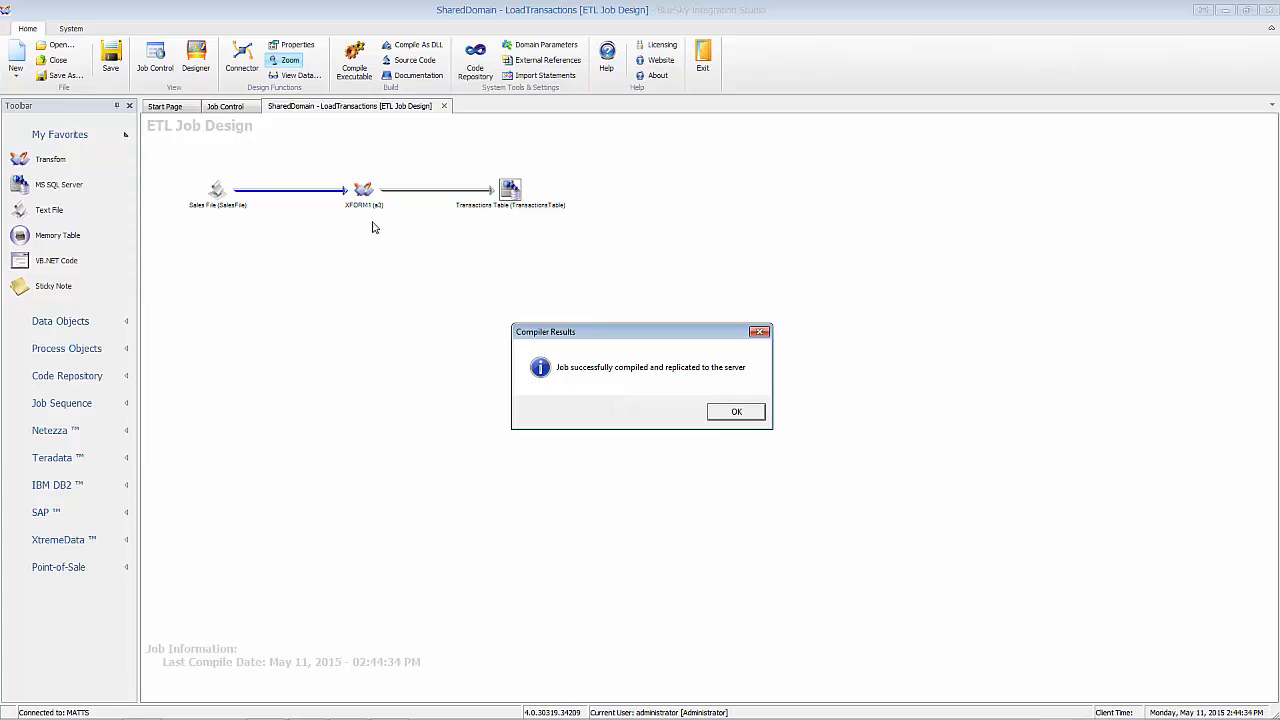
left_click(733, 412)
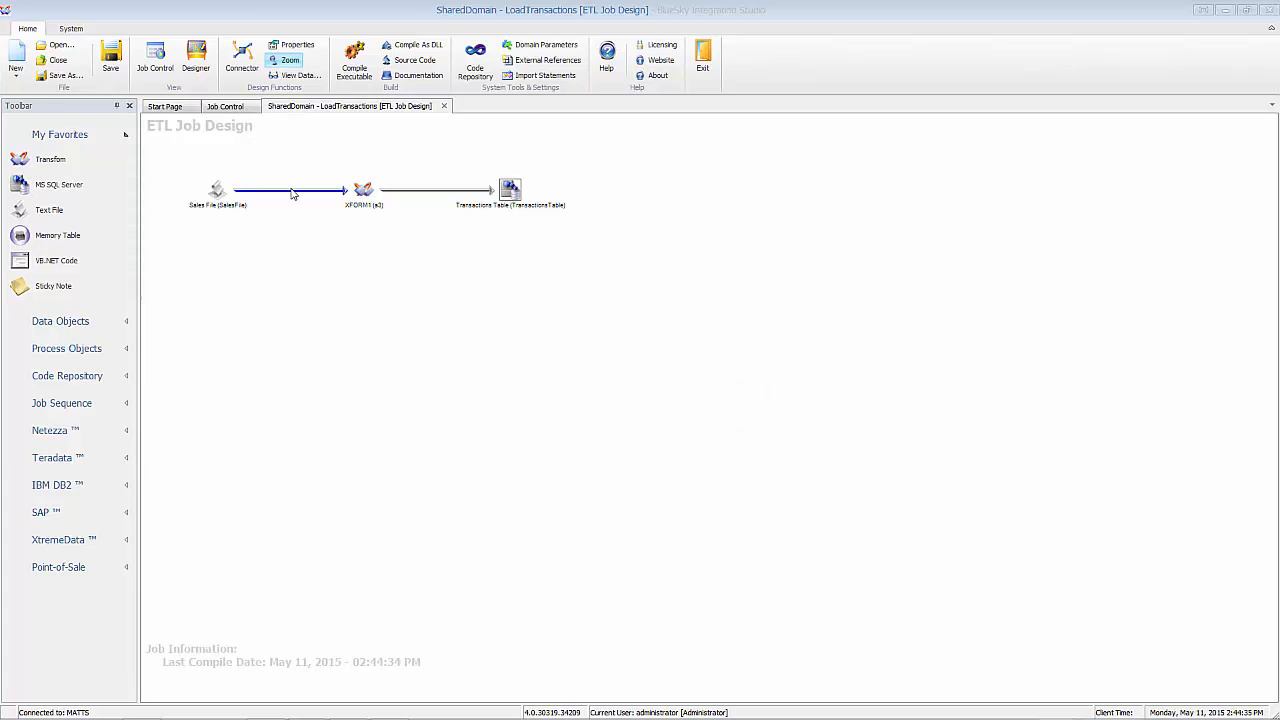
- Run the LoadTransactions job from Job Control, accepting the default FILENAME parameter value
left_click(231, 108)
right_click(318, 163)
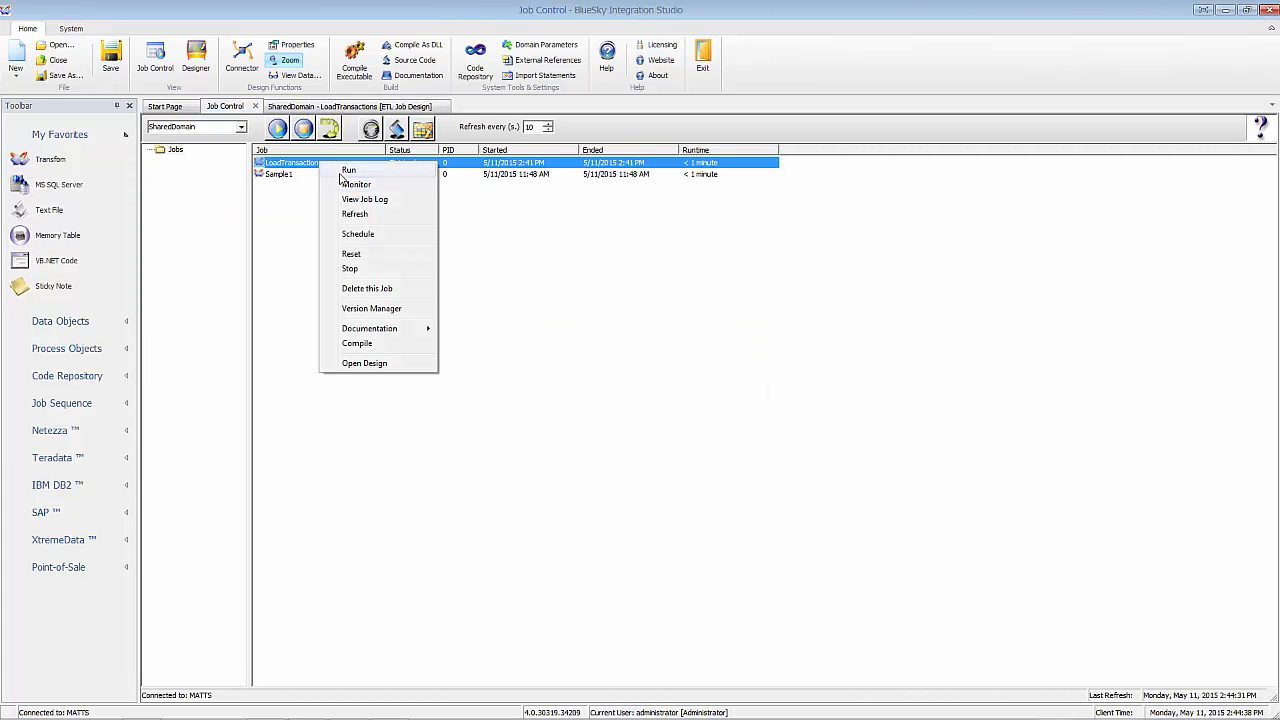
left_click(340, 171)
left_click(680, 412)
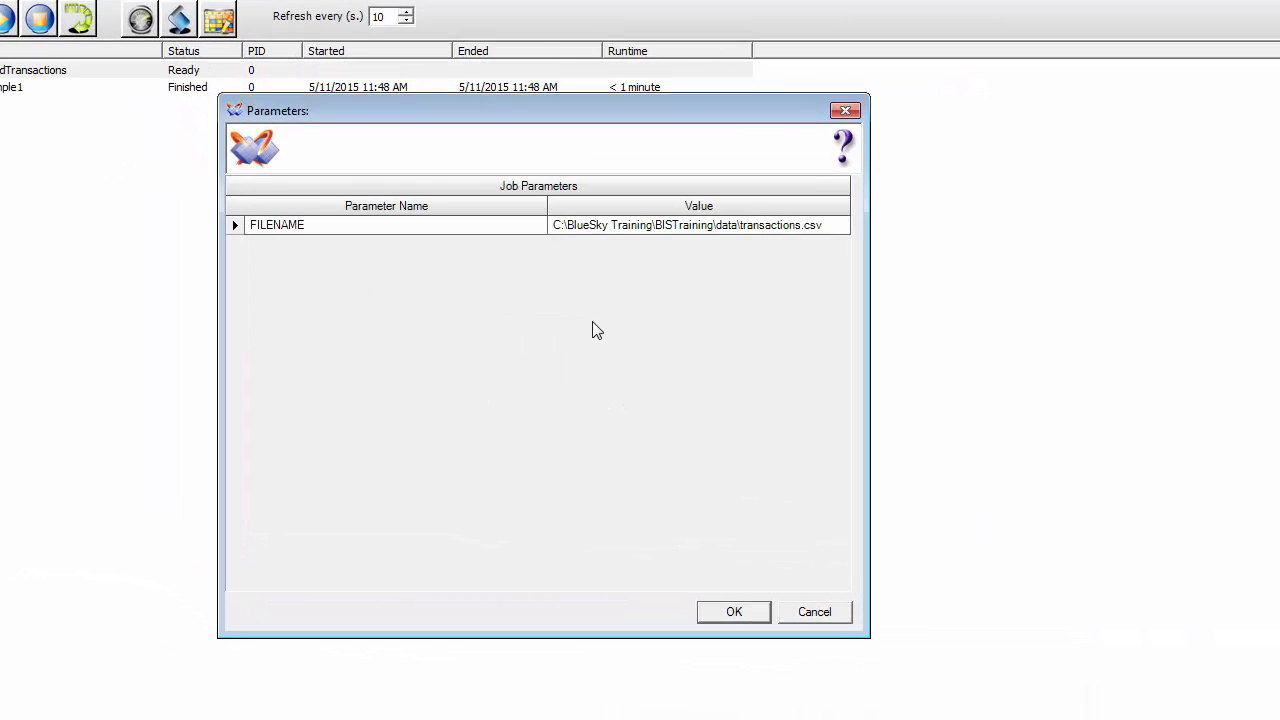
left_click(377, 231)
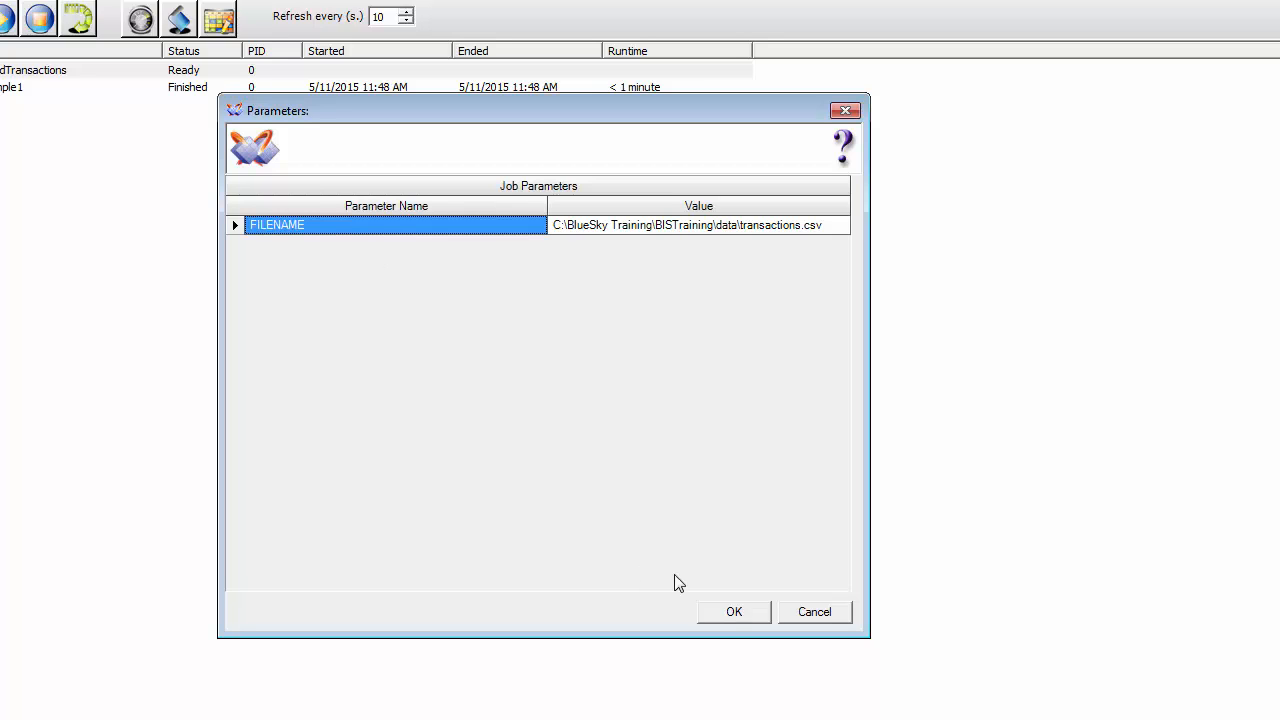
left_click(731, 614)
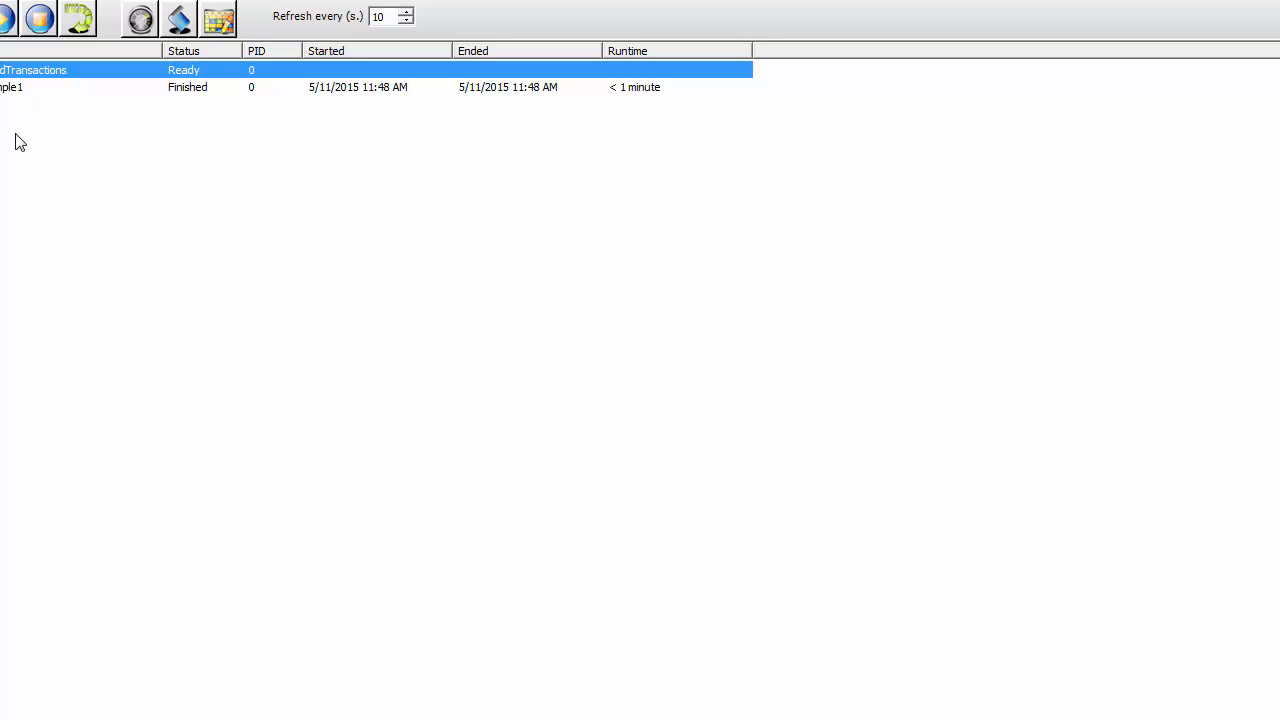
- Open the LoadTransactions job log and examine the job parameters entry of the latest run for the FILENAME value
left_click(12, 89)
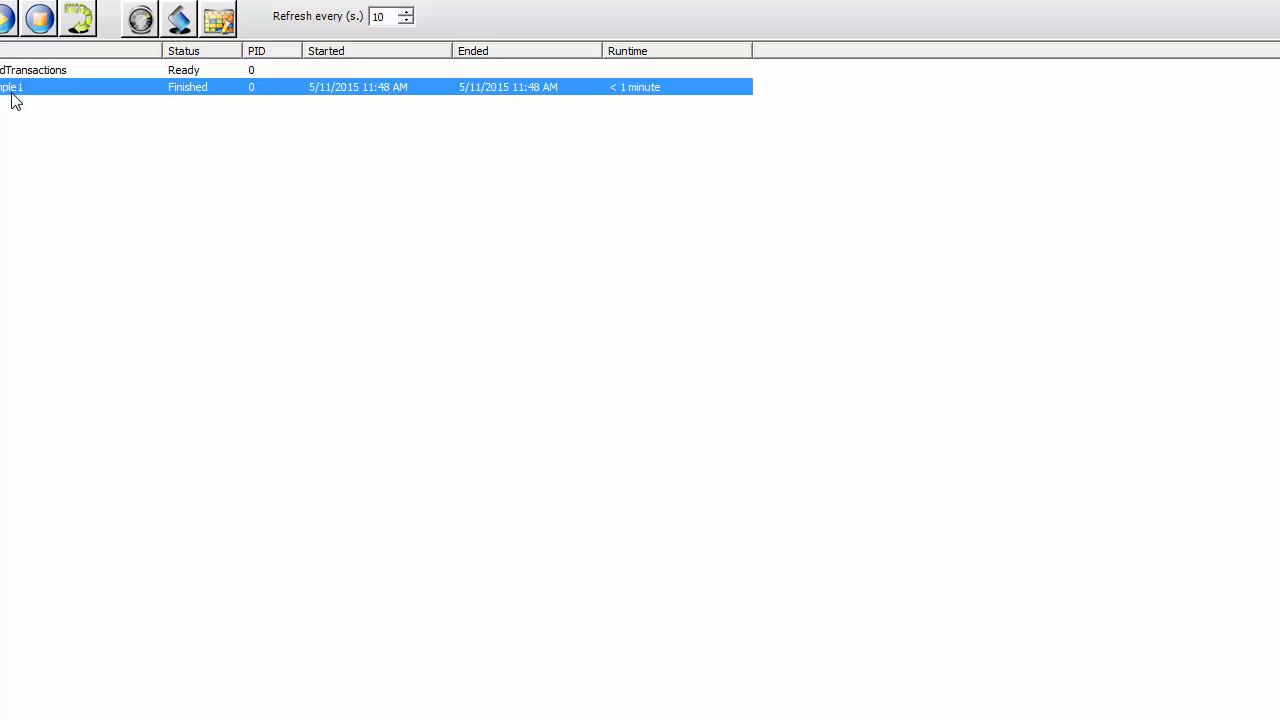
left_click(65, 70)
right_click(64, 70)
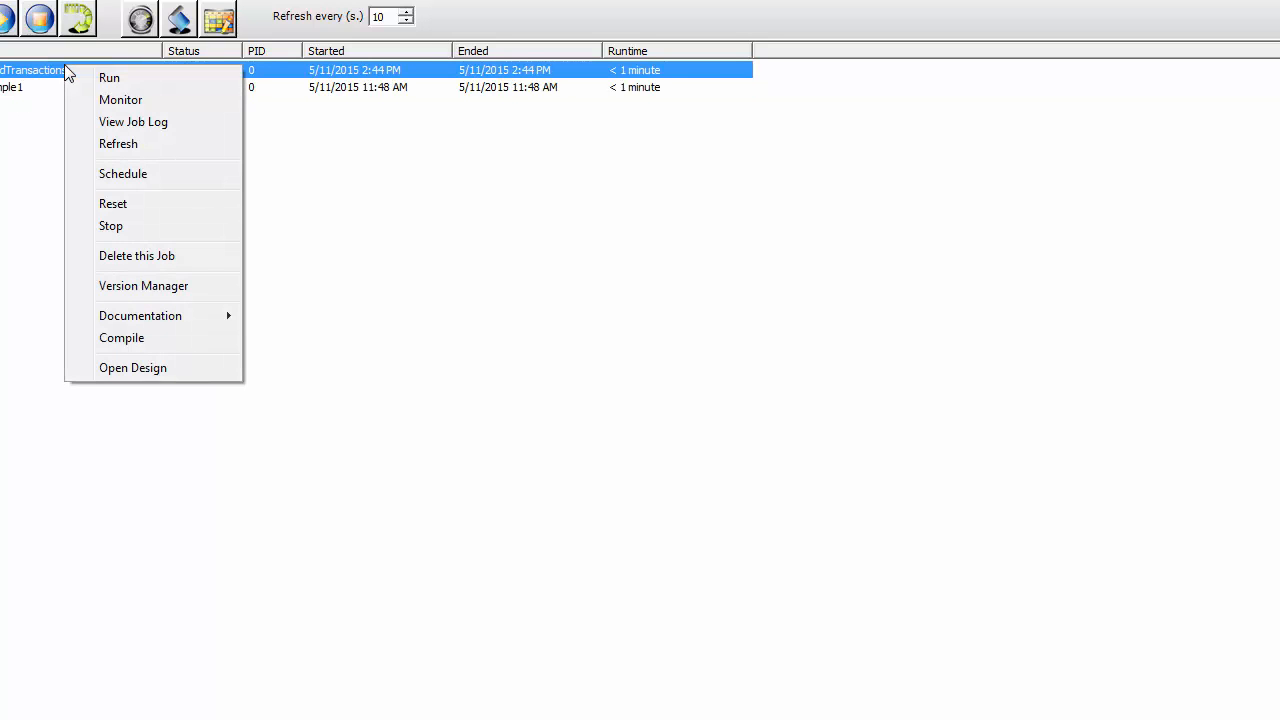
left_click(182, 163)
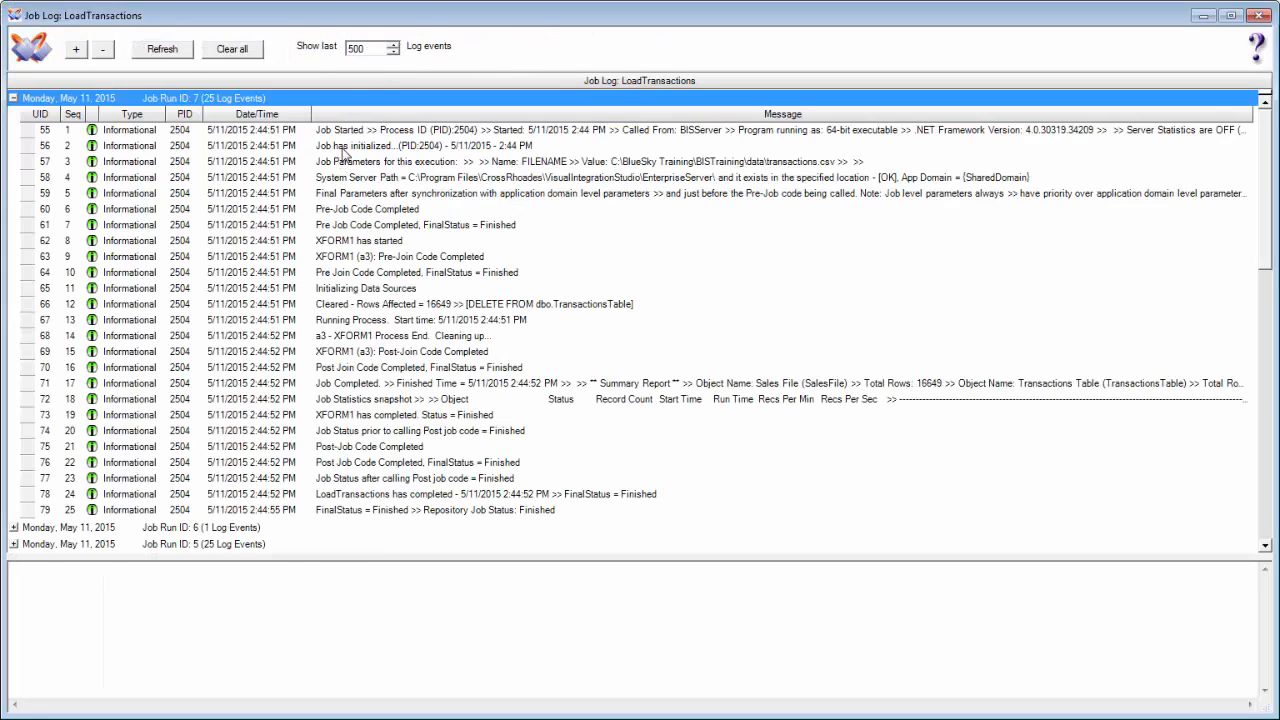
left_click(343, 148)
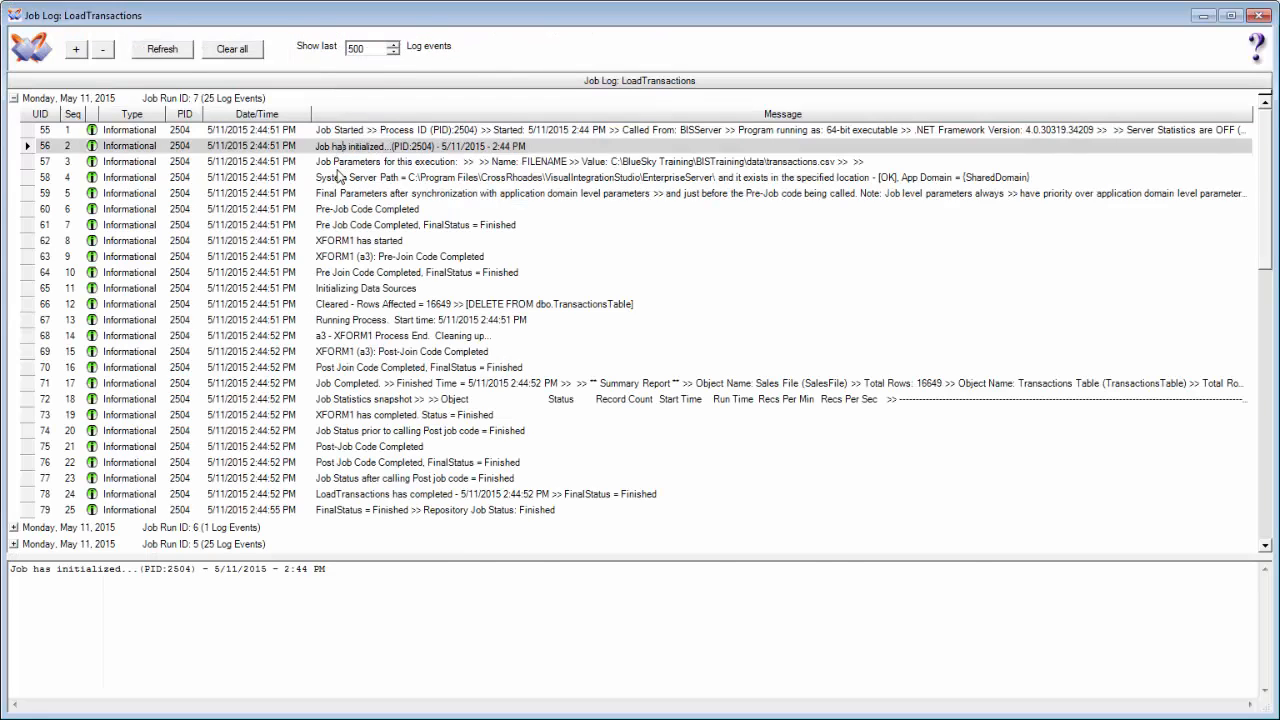
left_click(340, 176)
left_click(340, 163)
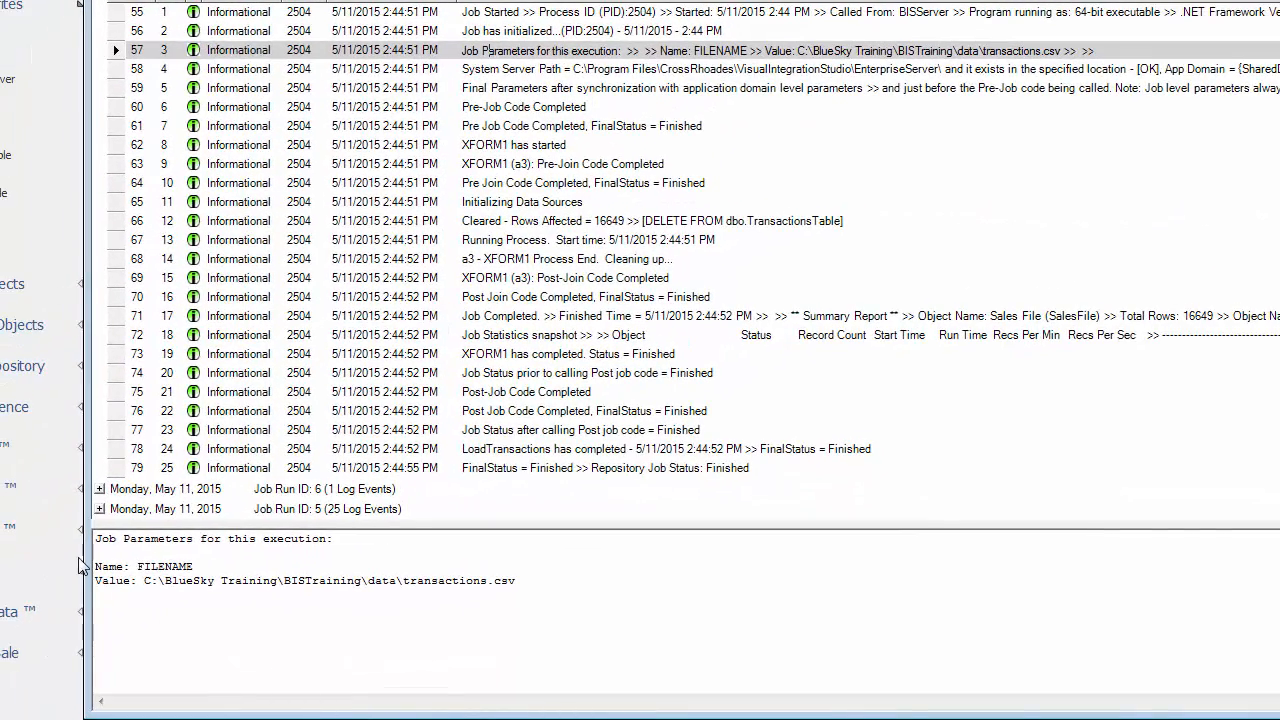
left_click_drag(97, 565, 156, 597)
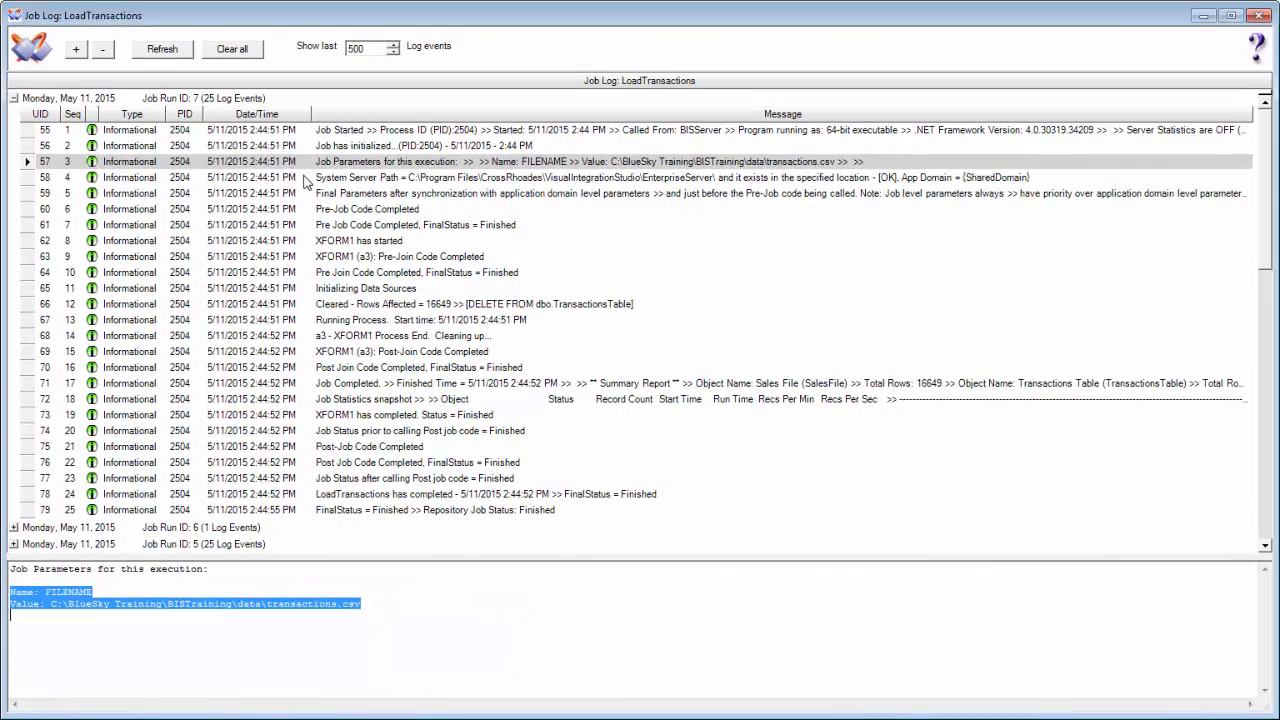
- Examine the log entry listing the final parameters after synchronization with the domain-level parameters, and close the job log
left_click(444, 81)
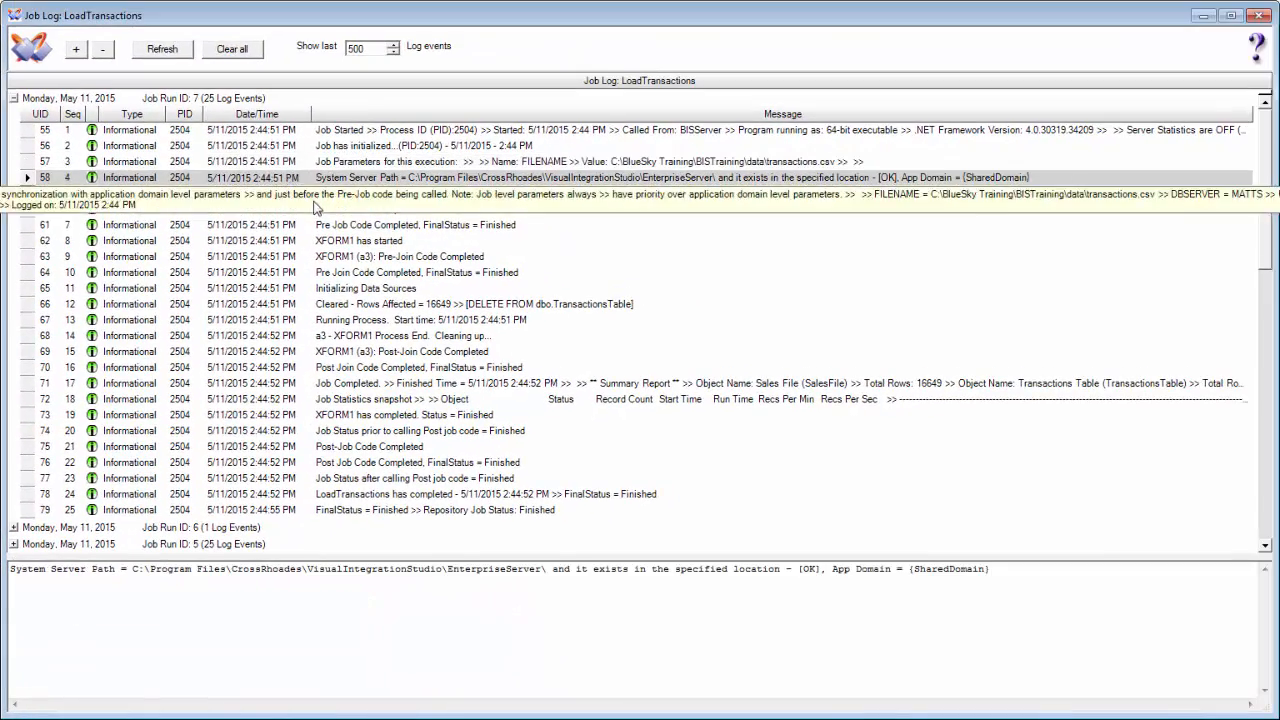
left_click(328, 196)
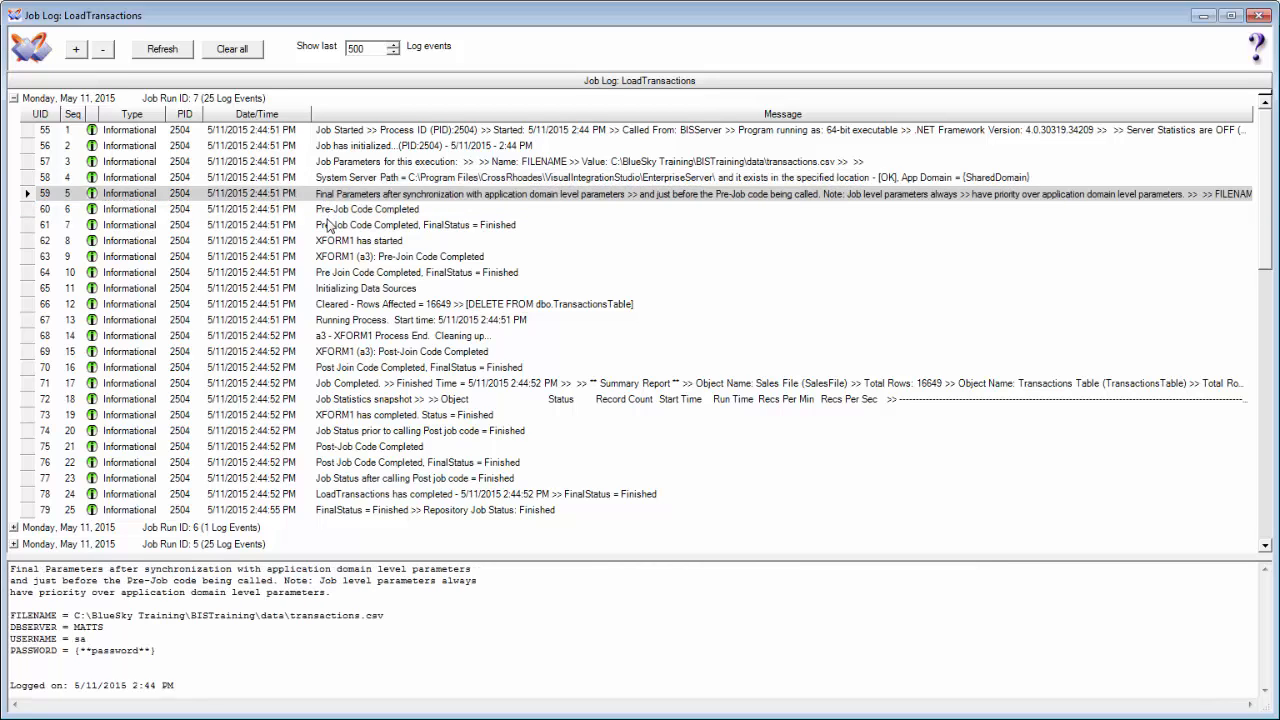
left_click(329, 211)
left_click(331, 197)
left_click_drag(13, 616, 167, 648)
left_click(146, 664)
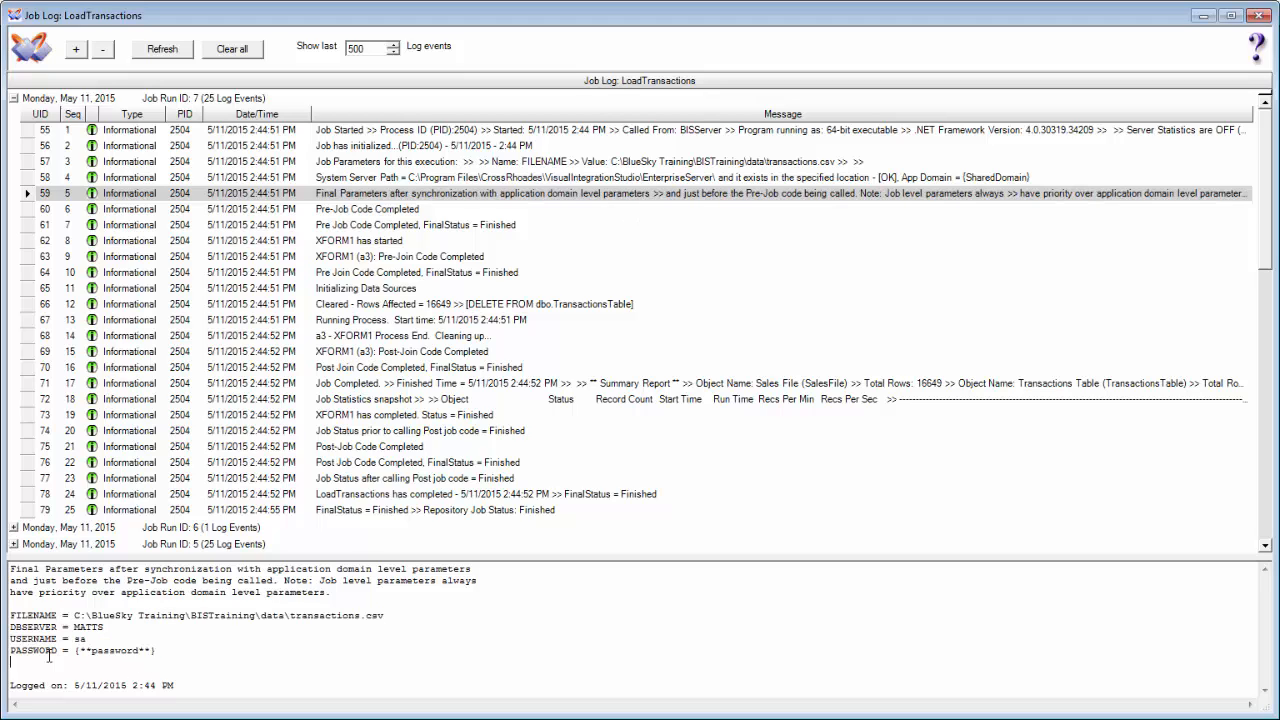
left_click_drag(13, 616, 41, 660)
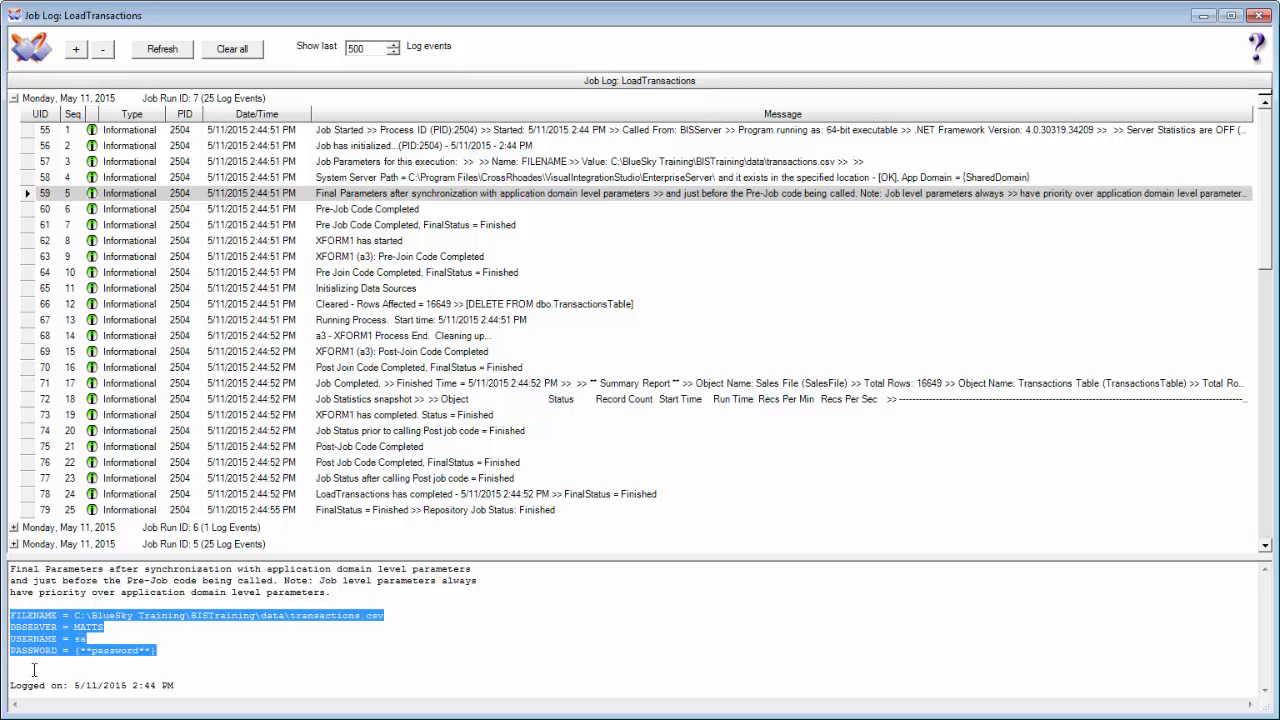
left_click(34, 670)
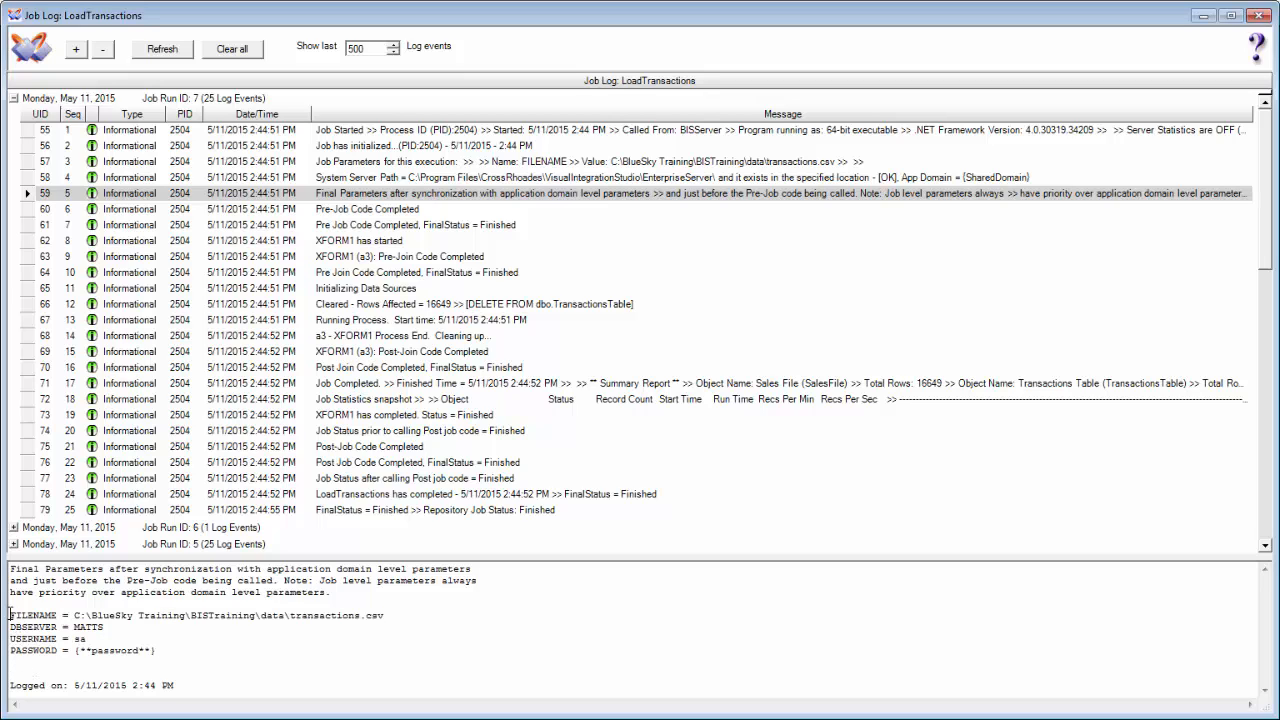
left_click_drag(10, 615, 435, 611)
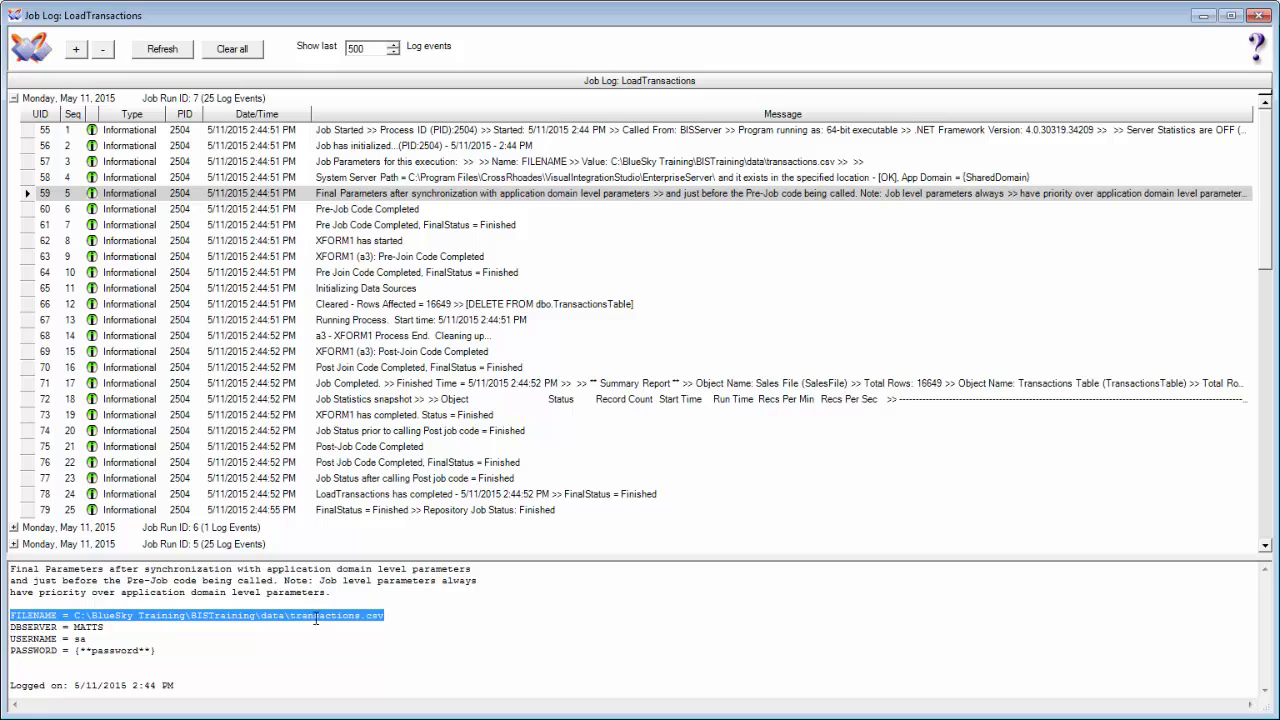
left_click(27, 659)
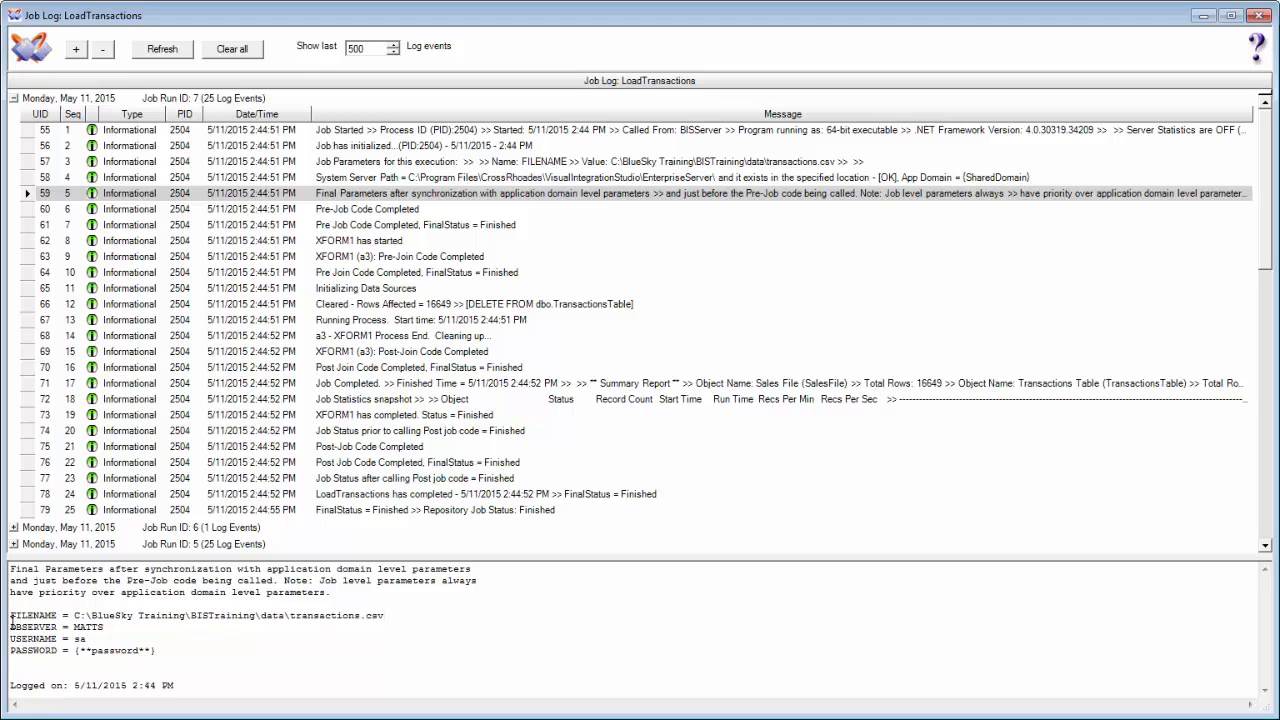
left_click_drag(14, 615, 411, 616)
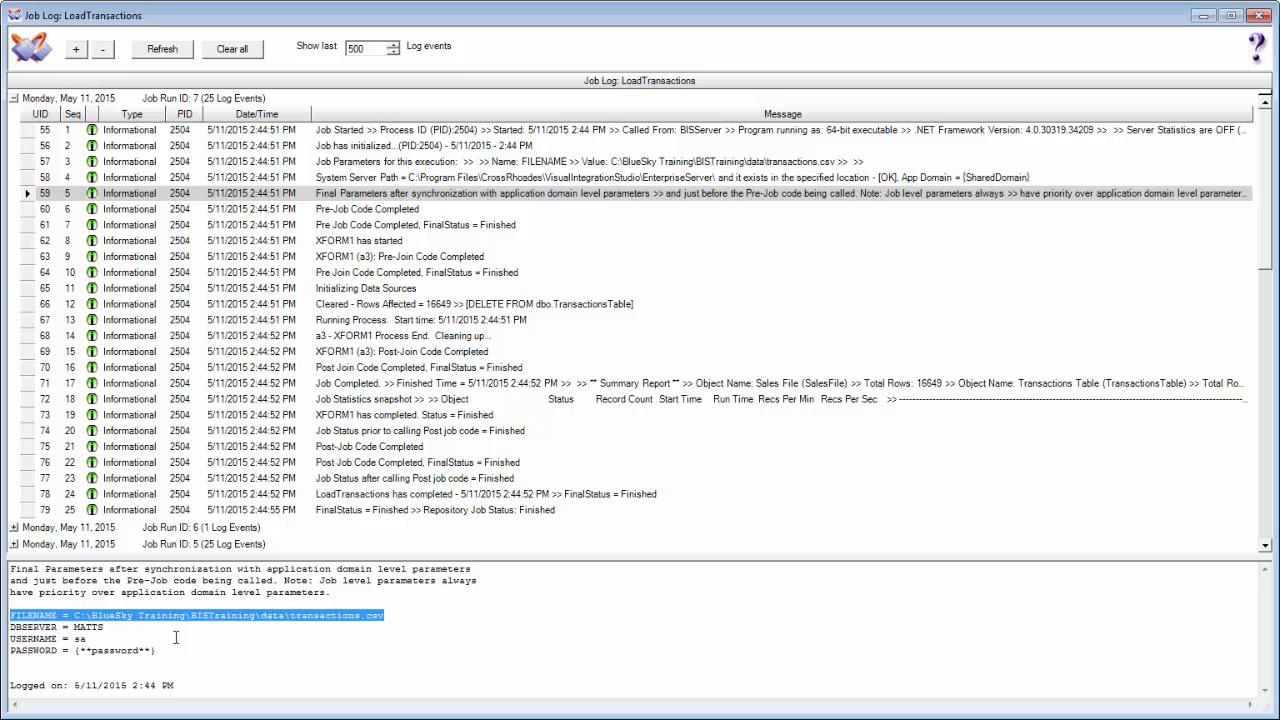
left_click(44, 663)
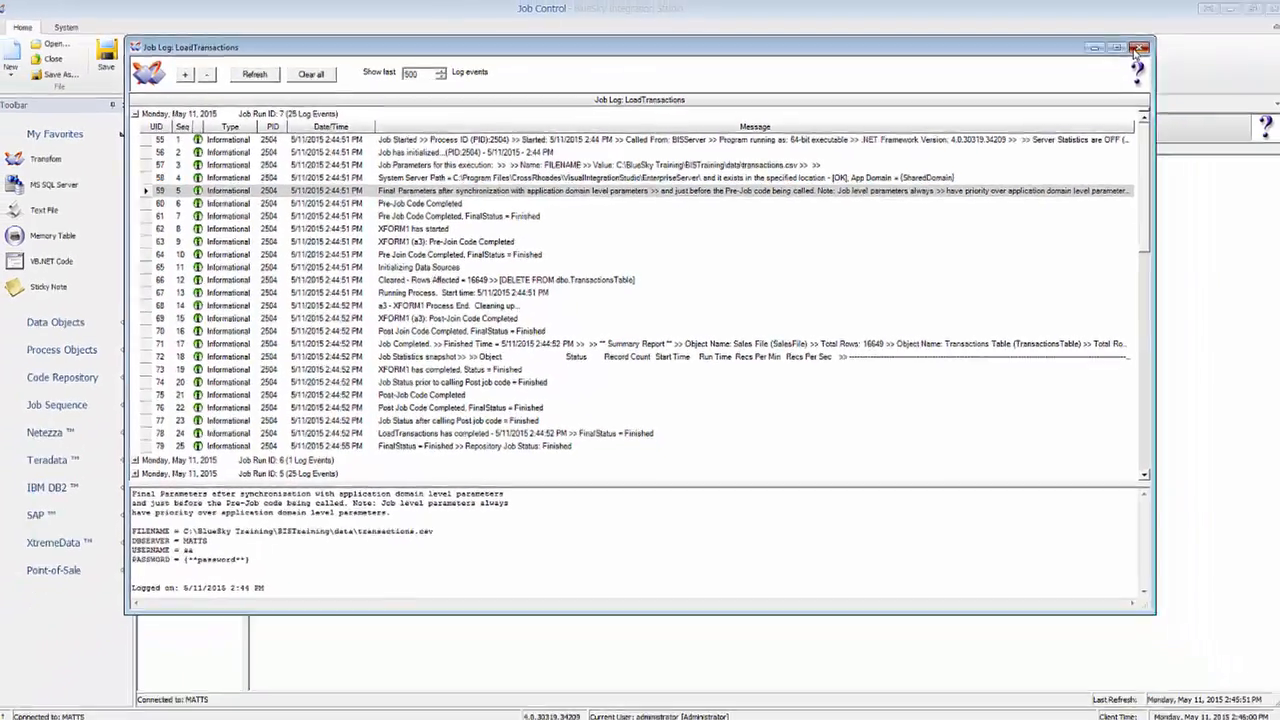
left_click(1259, 15)
- Open the Job Monitor for LoadTransactions to check its objects' status and record counts, and close it
right_click(397, 165)
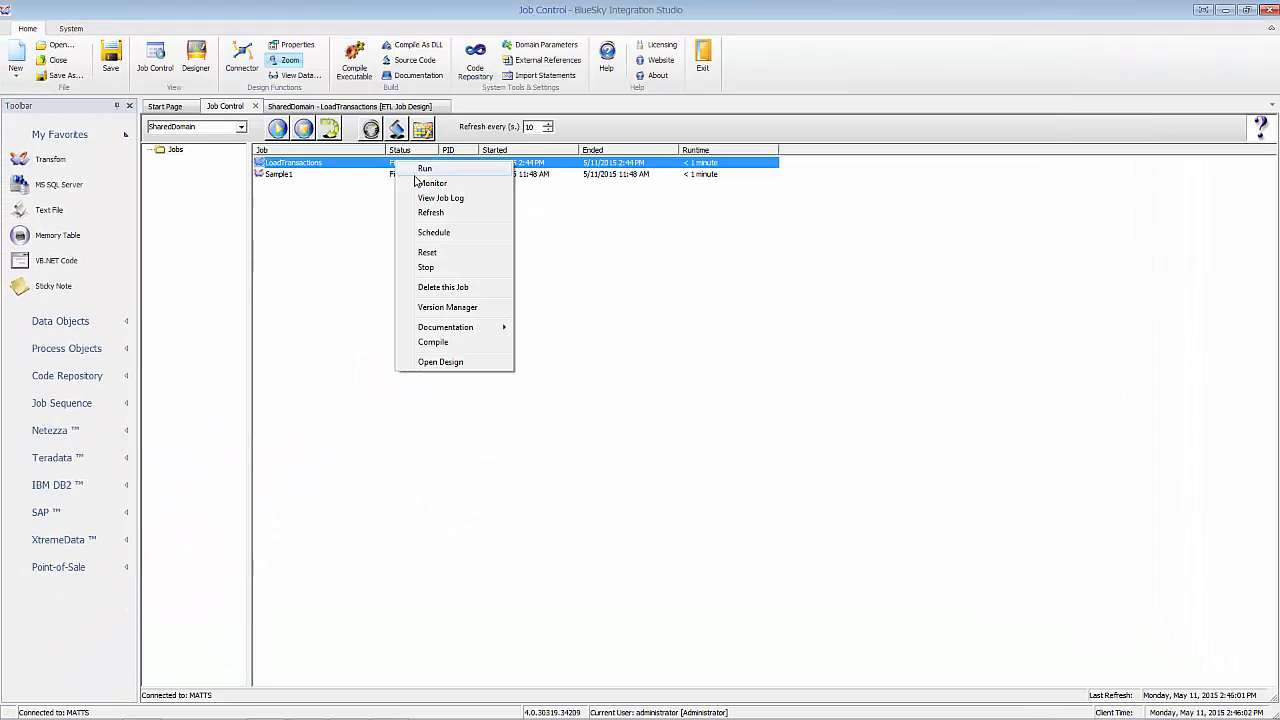
left_click(410, 183)
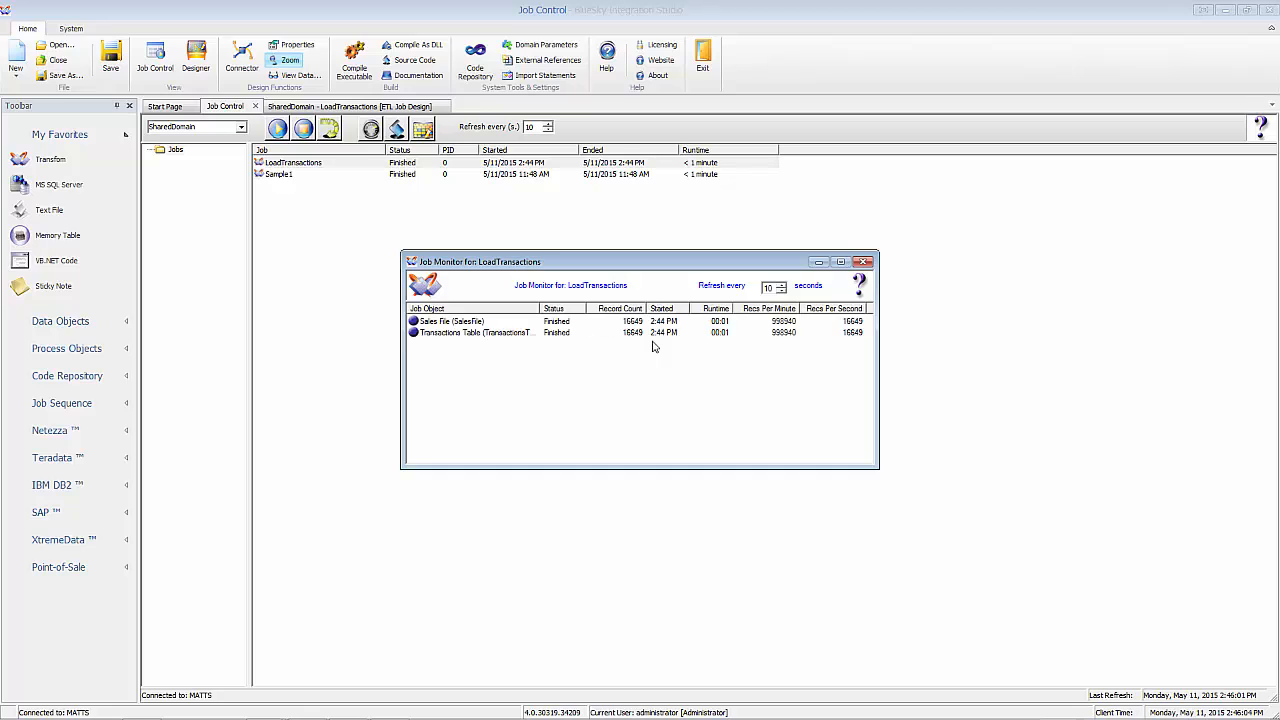
left_click(866, 262)
- In the LoadTransactions design, review the parameter references in the Sales File's FilePath and the Transactions Table's Server and SignOn, and close the properties
left_click(318, 106)
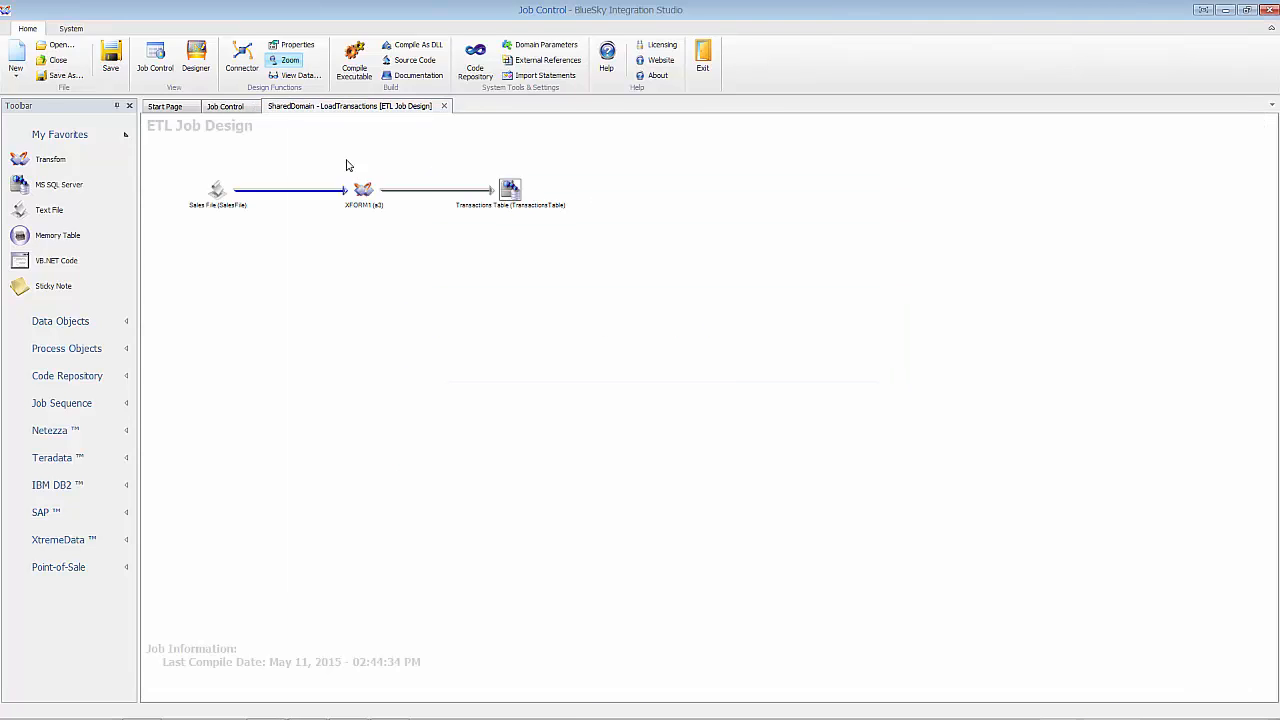
left_click(217, 192)
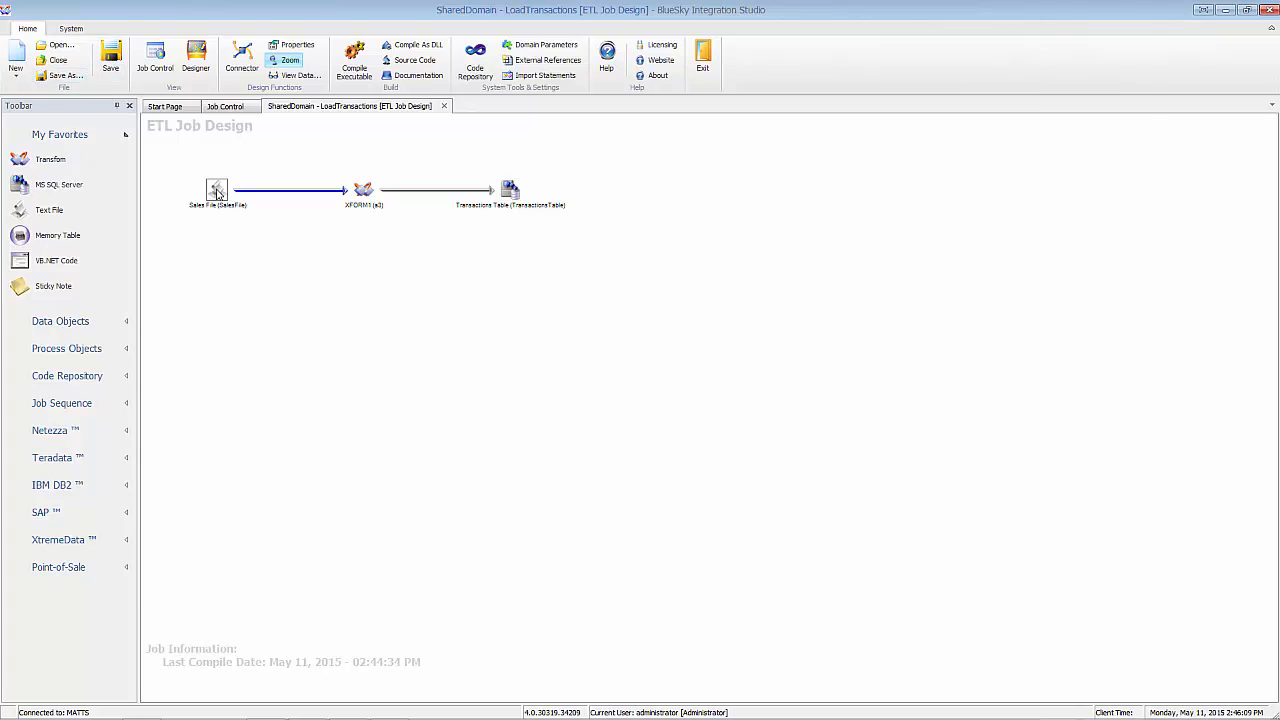
double_click(217, 192)
left_click(1092, 598)
right_click(212, 188)
left_click(228, 208)
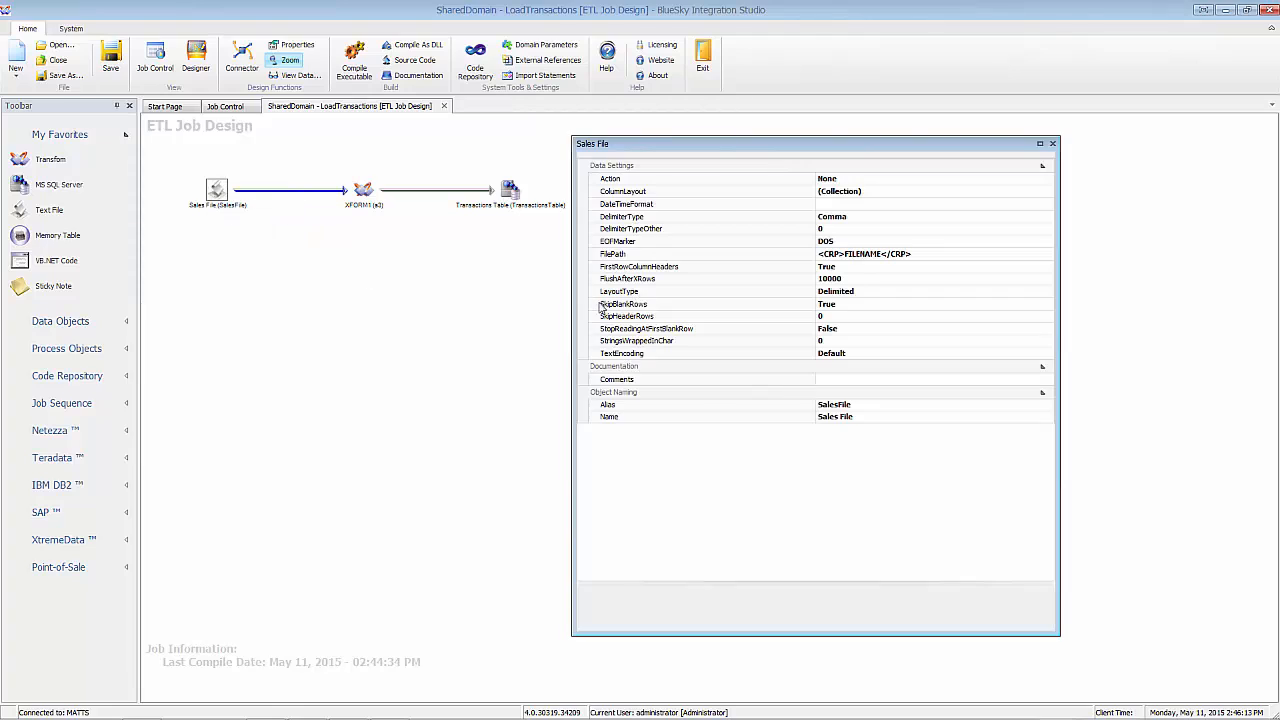
left_click(943, 256)
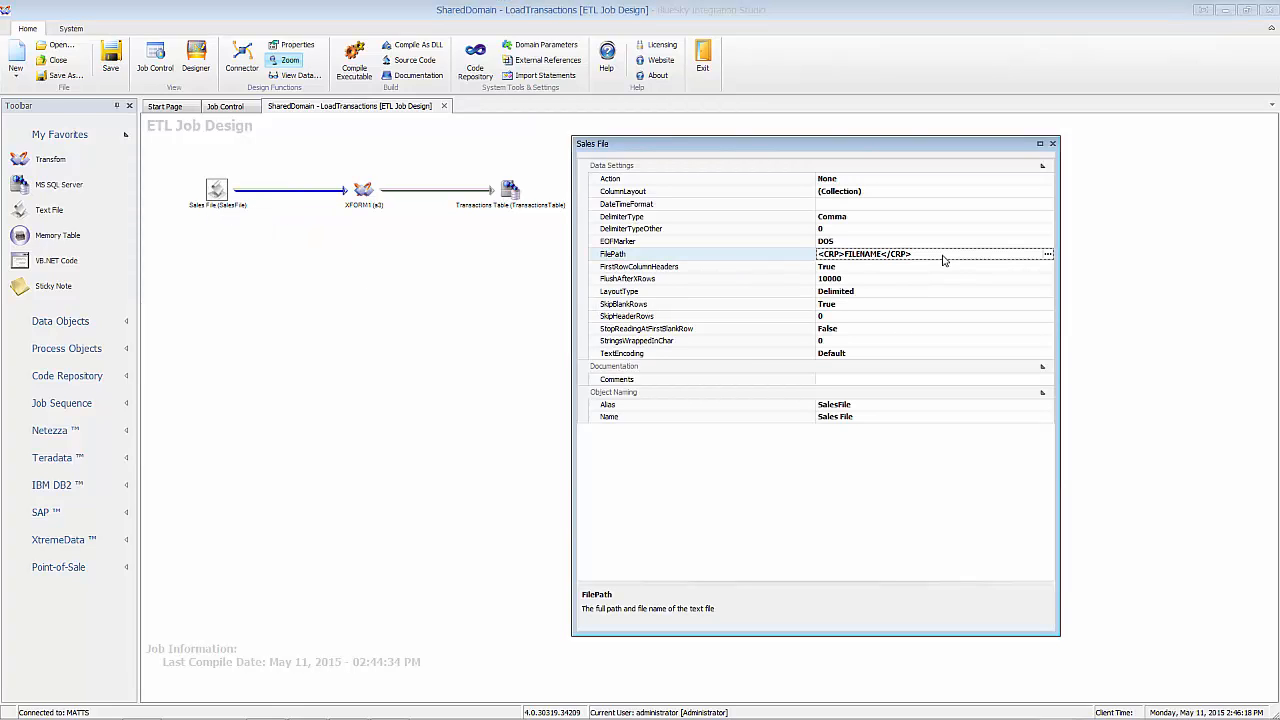
left_click(512, 208)
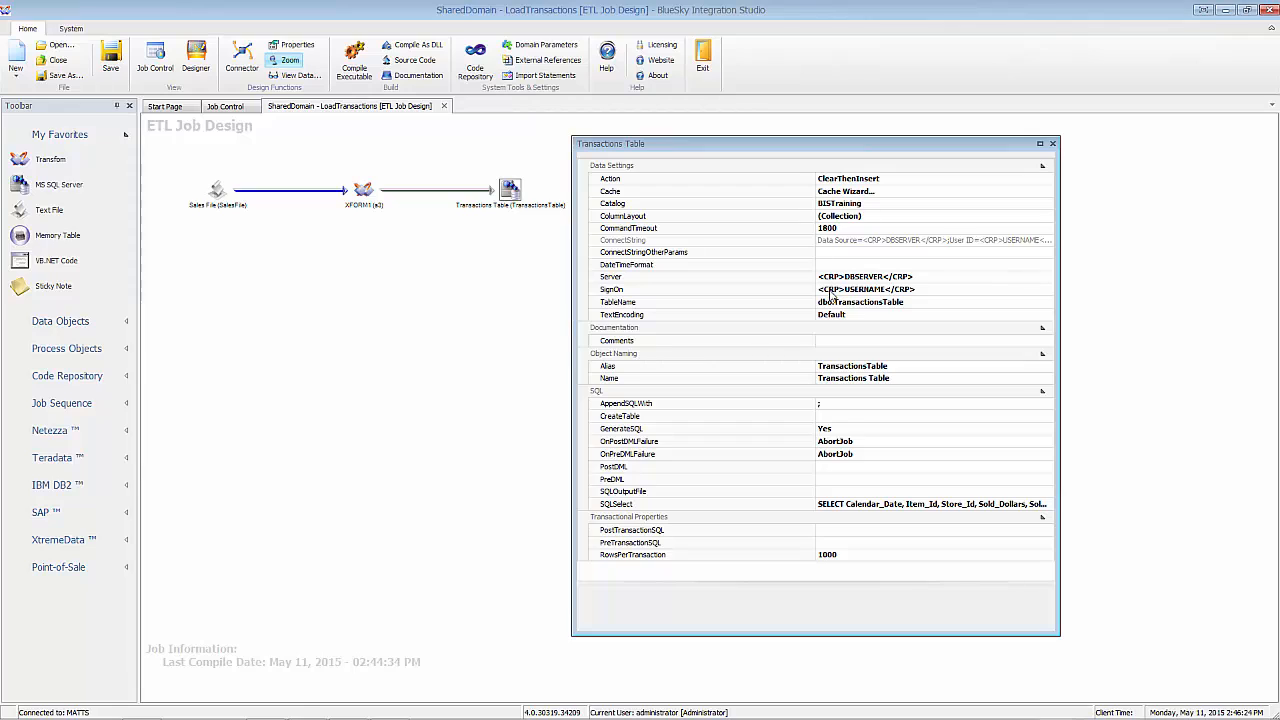
left_click(1052, 143)
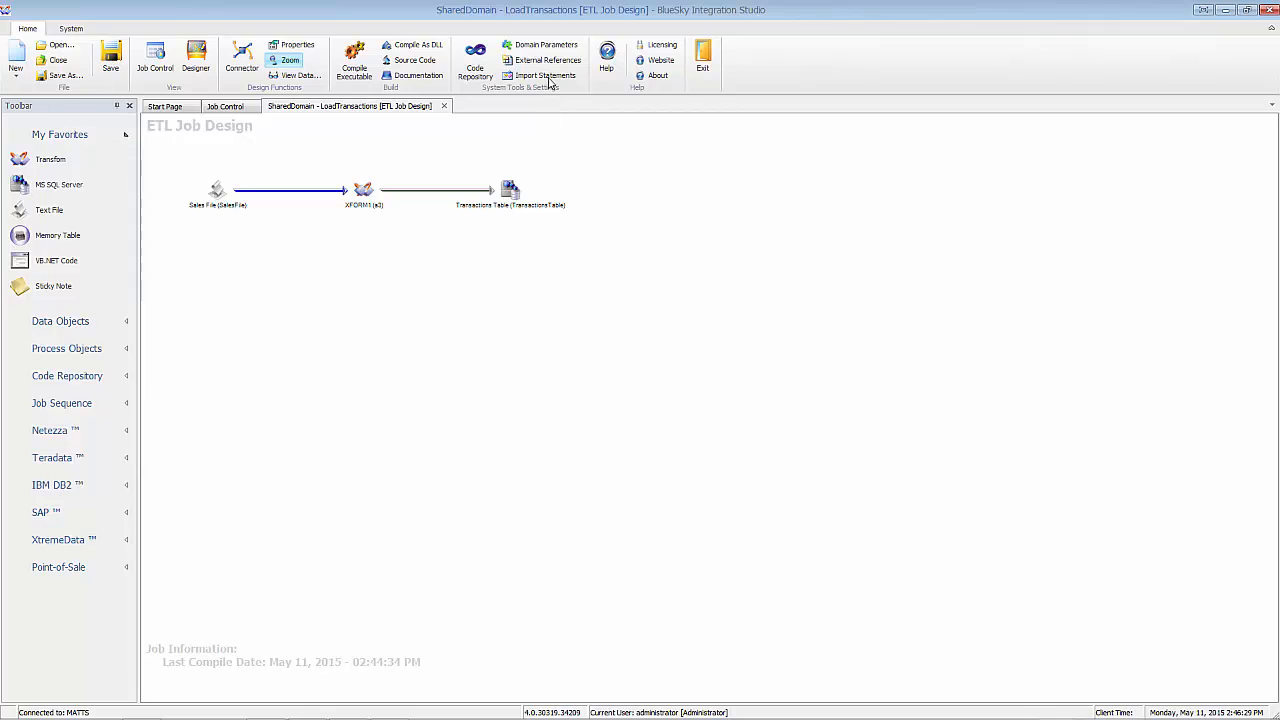
- Review the SharedDomain application domain parameters, including the masked PASSWORD default value, and close the dialog by accepting it
left_click(541, 44)
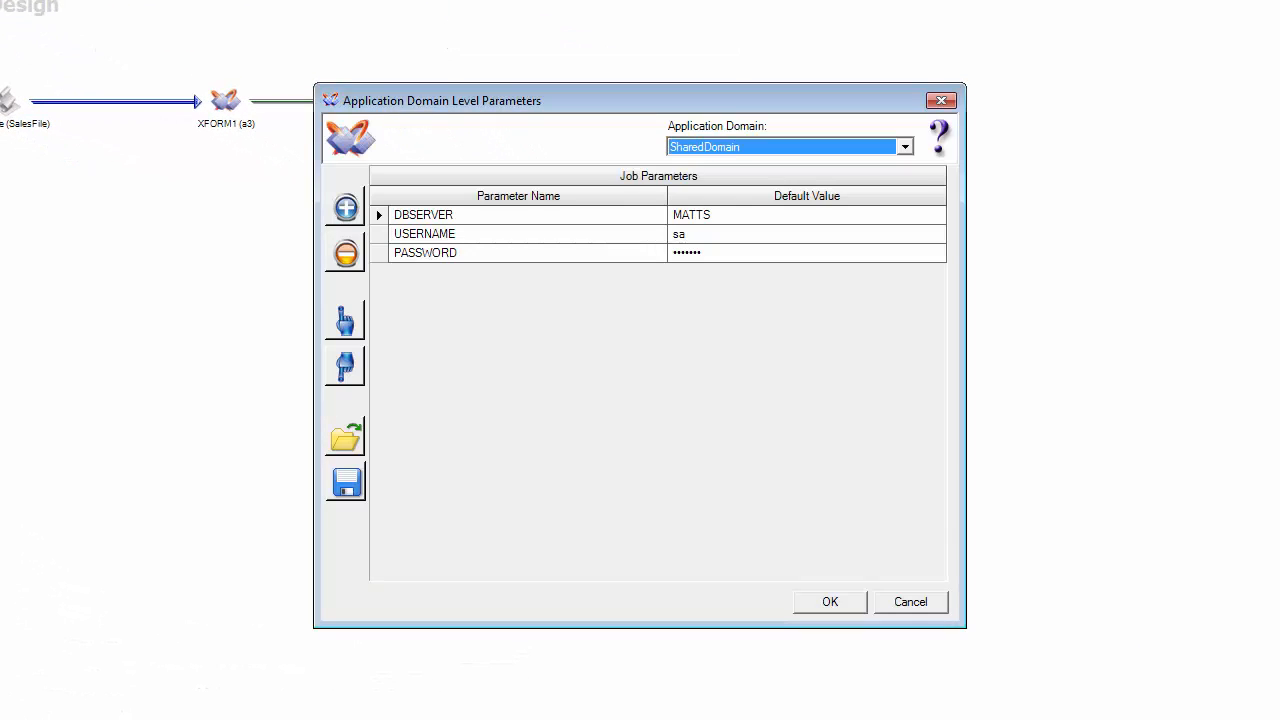
left_click(713, 254)
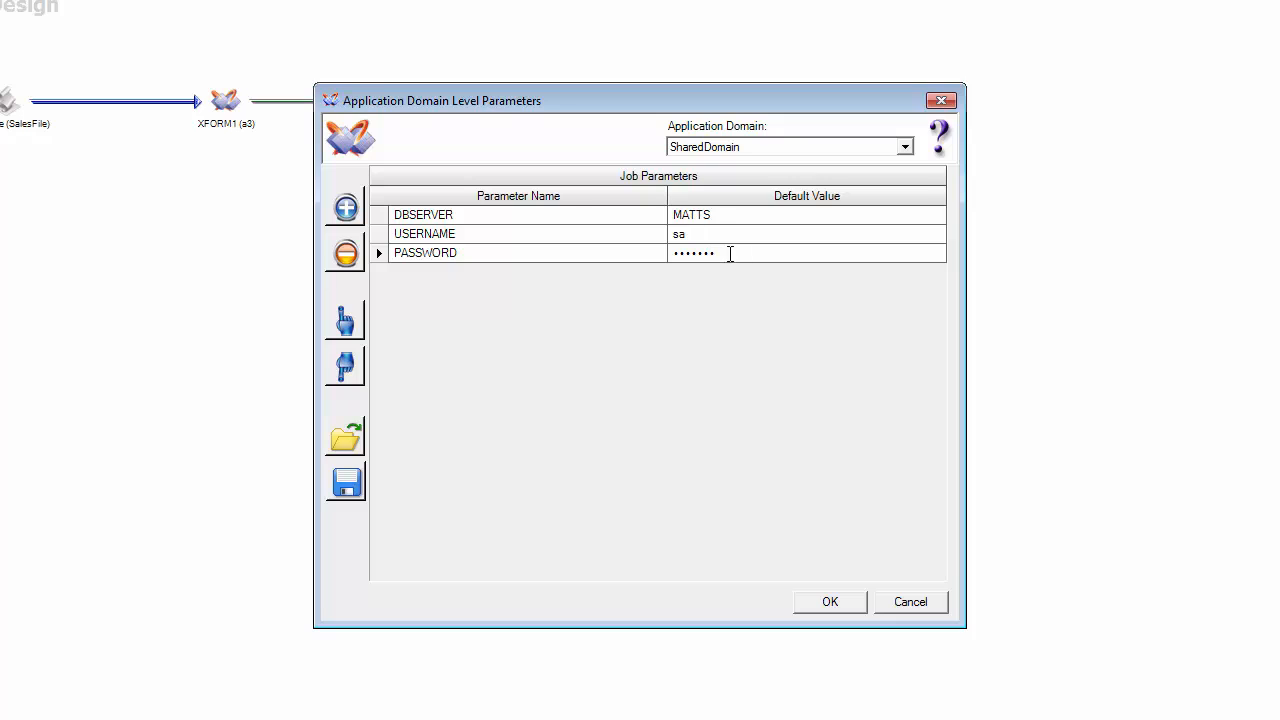
left_click_drag(730, 254, 595, 236)
left_click(599, 259)
left_click(830, 601)
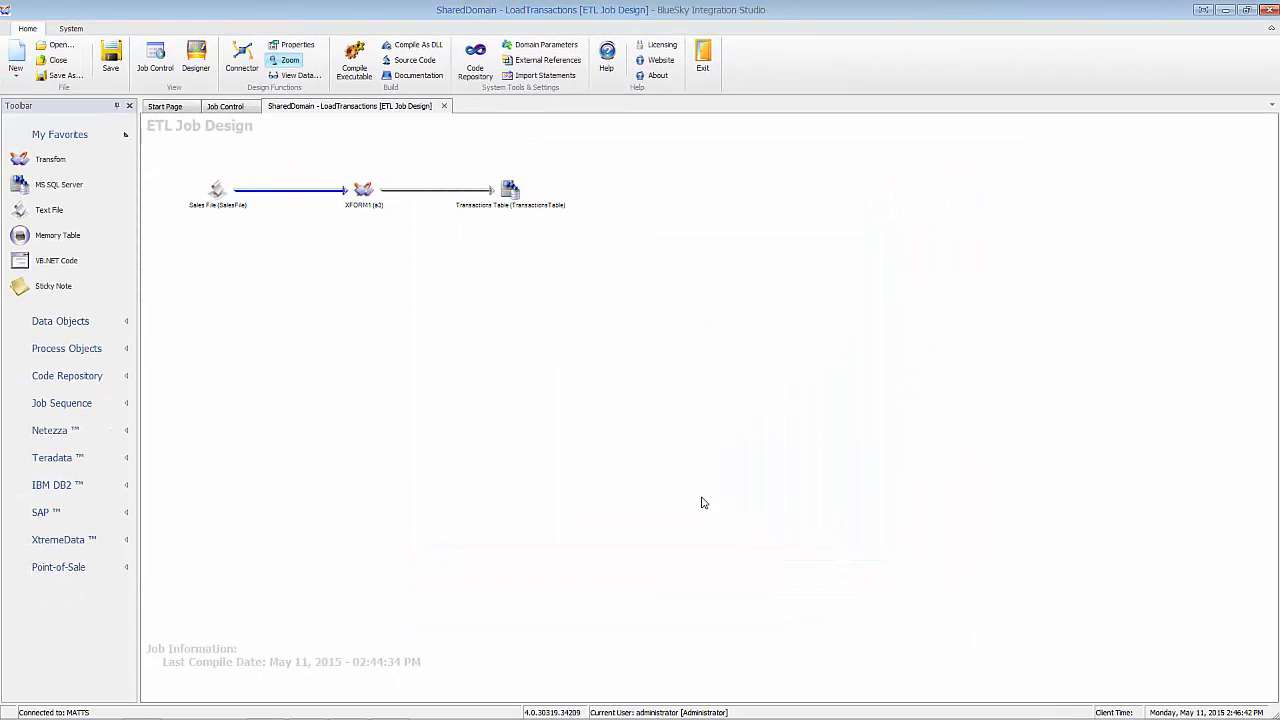